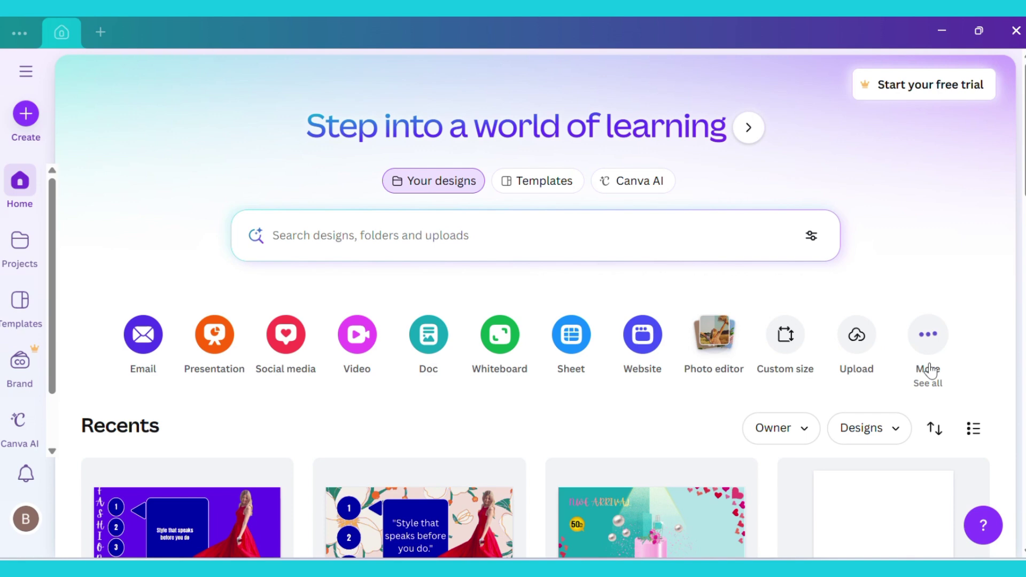
# Step: Search 'coloring book' in the Create a design window to find the booklet format
pyautogui.click(929, 340)
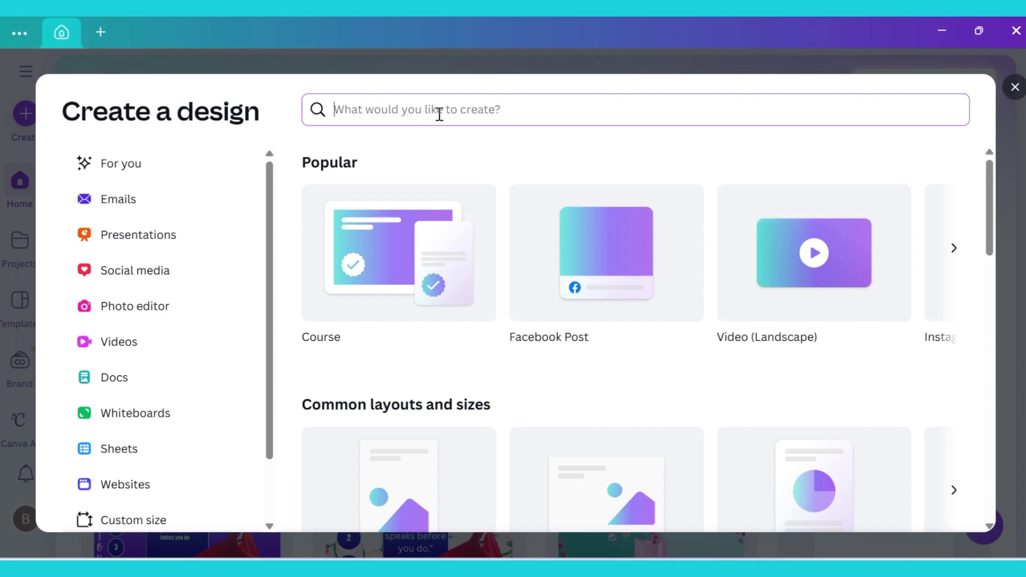
pyautogui.write('col')
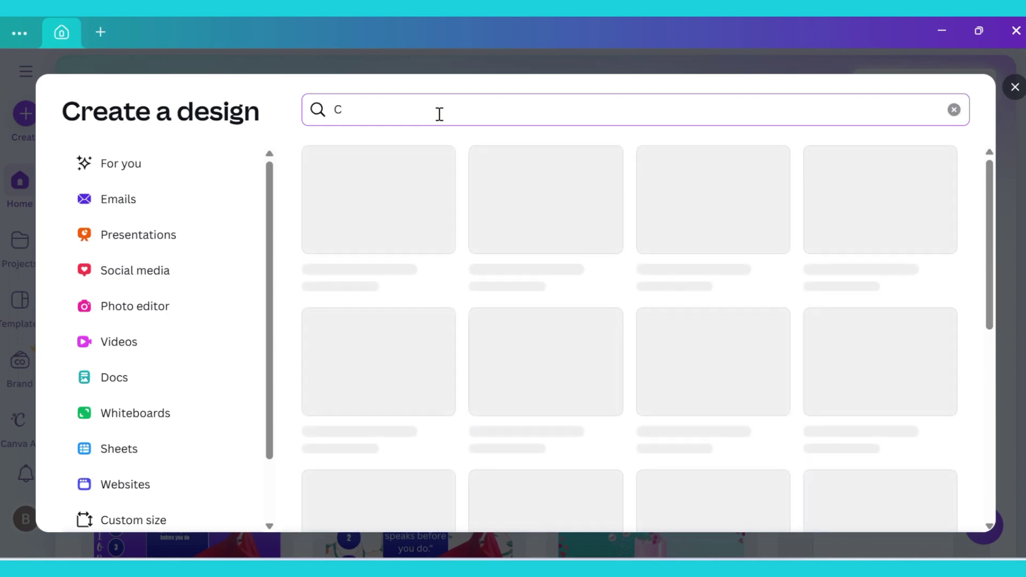
pyautogui.write('oring book')
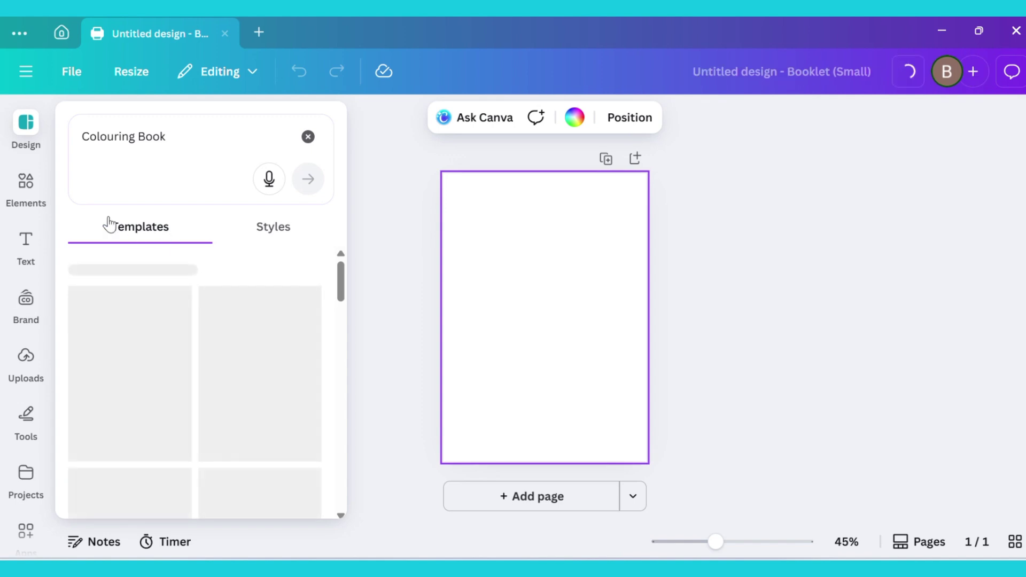
# Step: Search Elements for 'sq' and filter the square results to Shapes
pyautogui.click(22, 184)
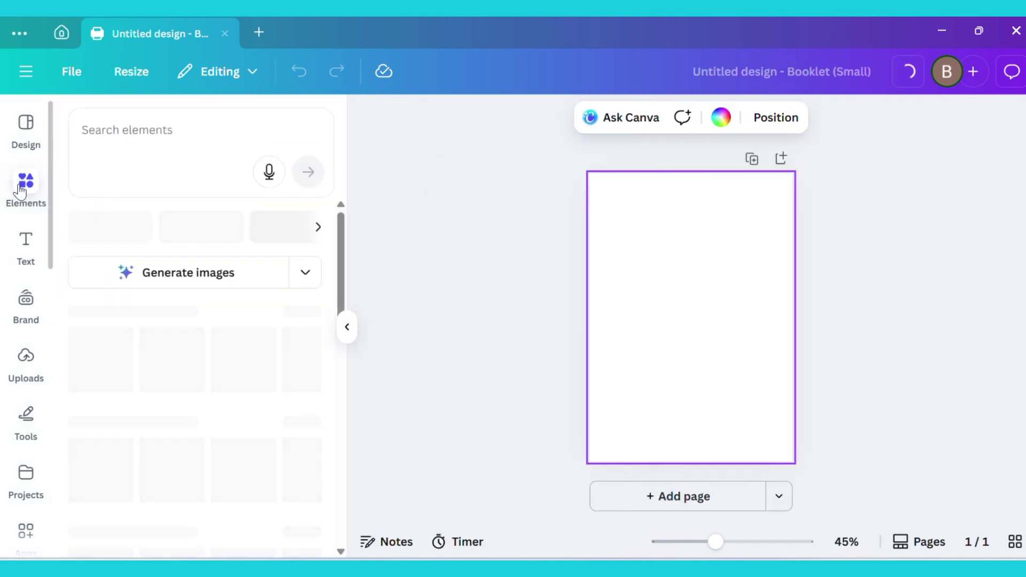
pyautogui.click(114, 131)
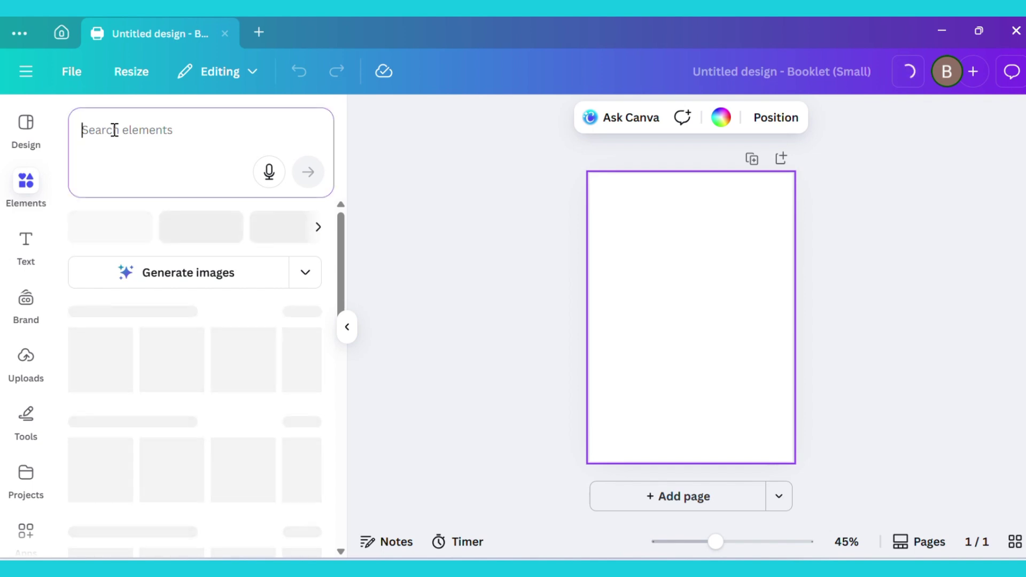
pyautogui.write('s')
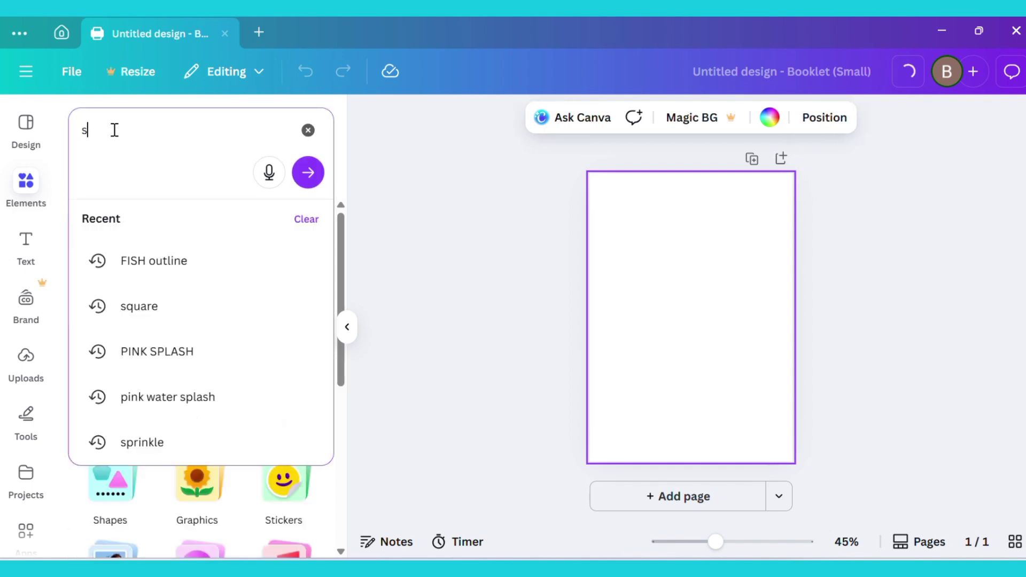
pyautogui.write('quare')
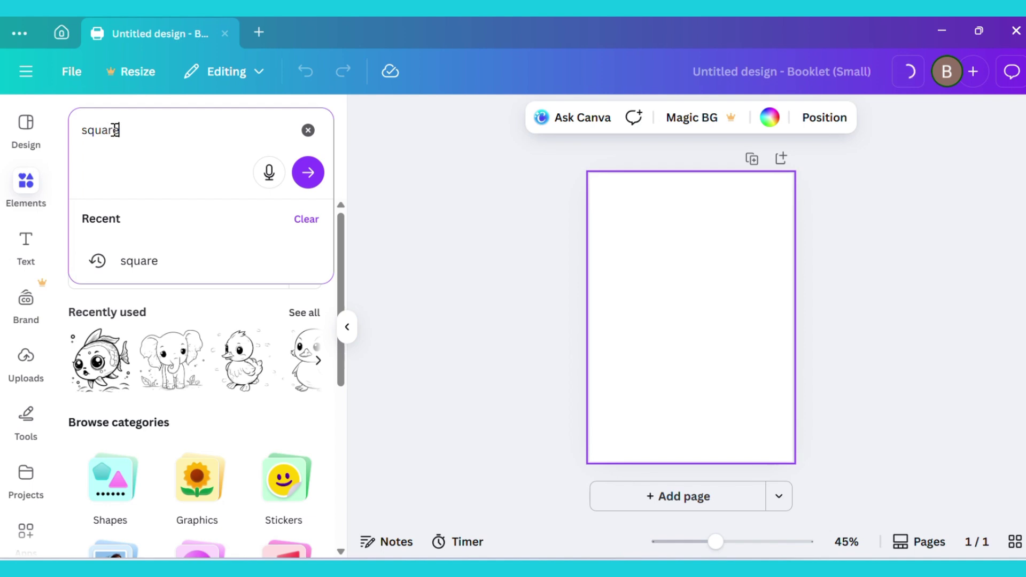
pyautogui.press('Return')
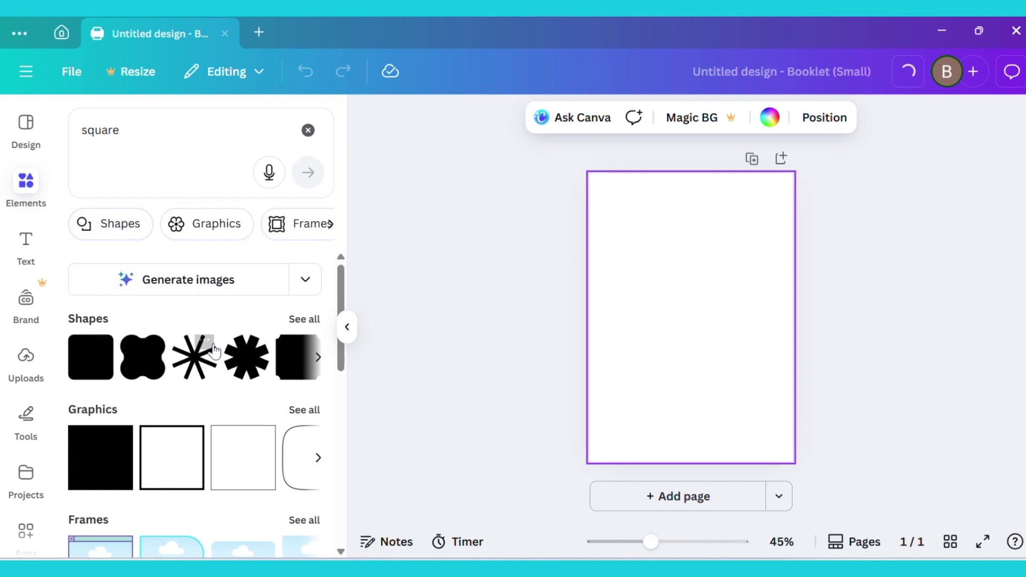
pyautogui.click(126, 238)
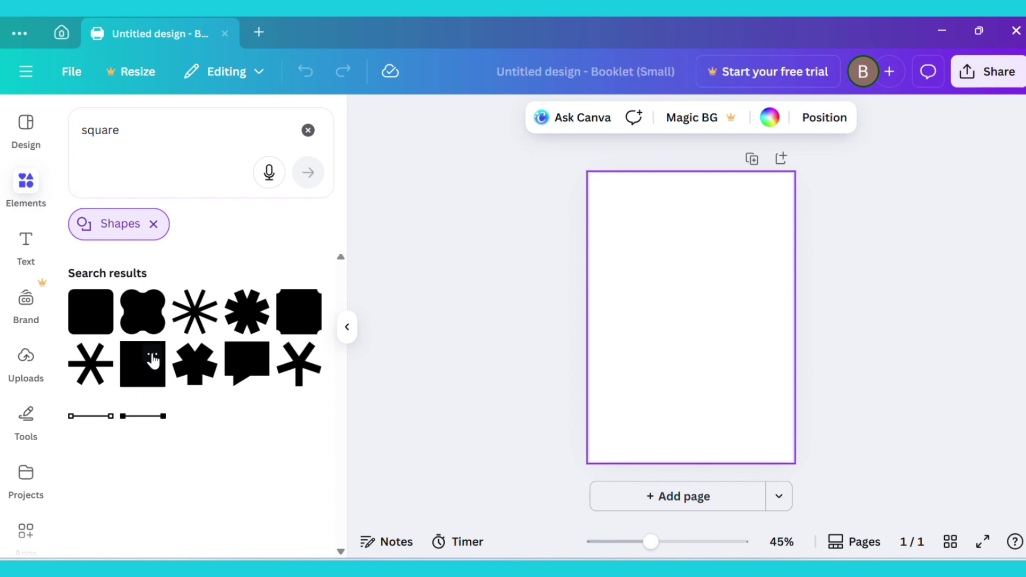
# Step: Place the square at the page's top-left and give it a solid border at stroke weight 5
pyautogui.click(150, 374)
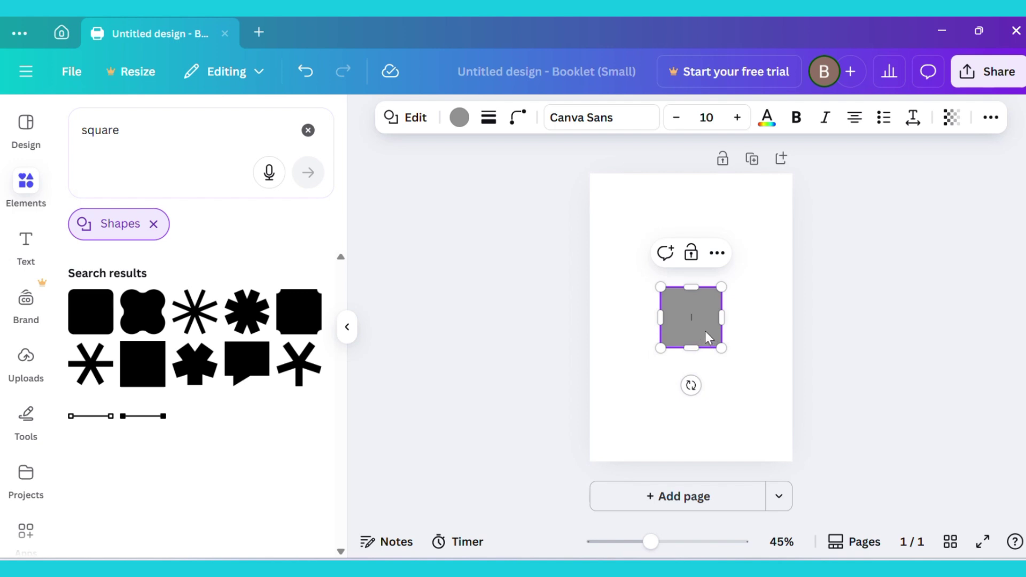
pyautogui.moveTo(706, 333); pyautogui.dragTo(666, 252)
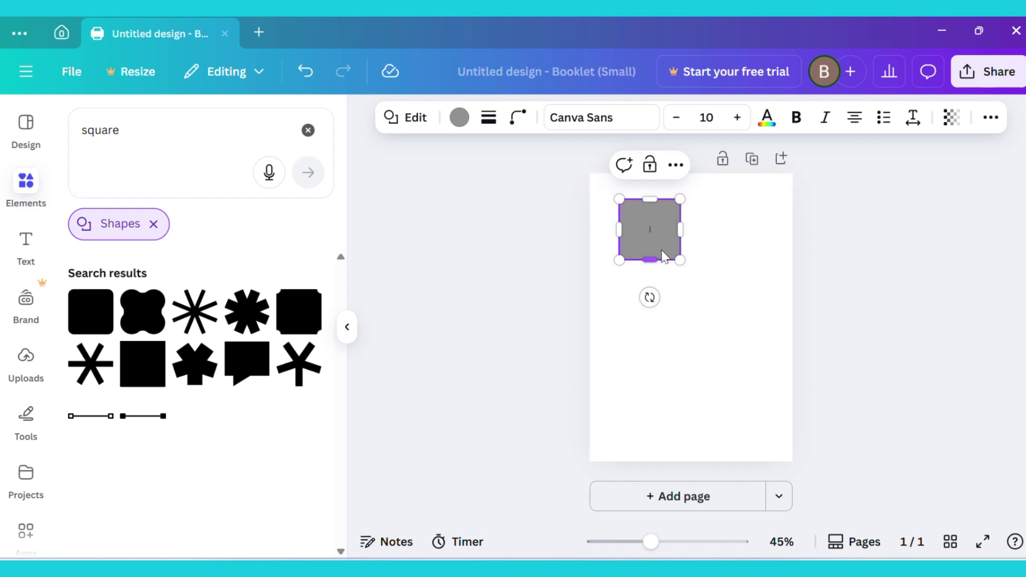
pyautogui.click(490, 120)
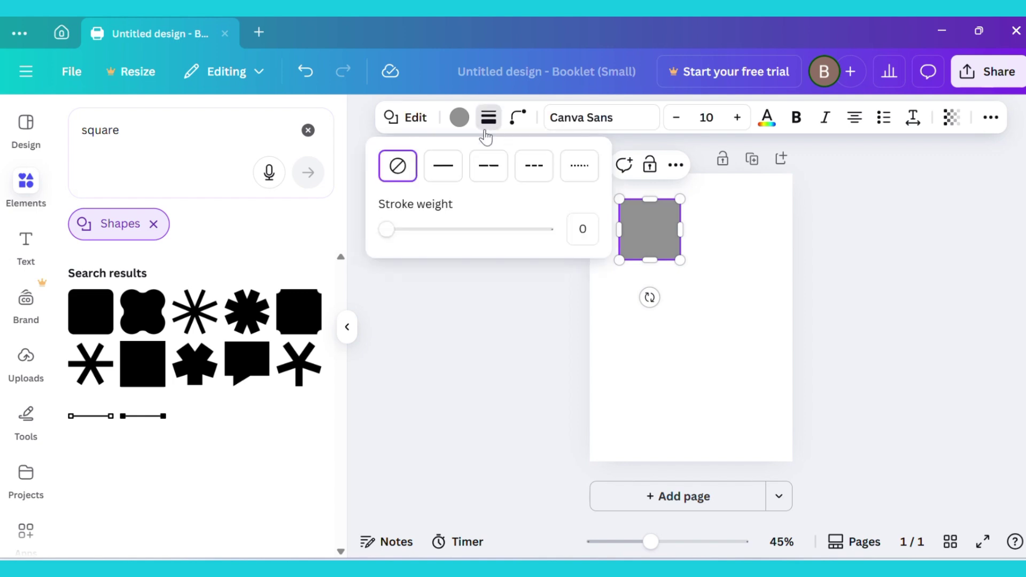
pyautogui.click(452, 170)
pyautogui.moveTo(400, 228); pyautogui.dragTo(395, 236)
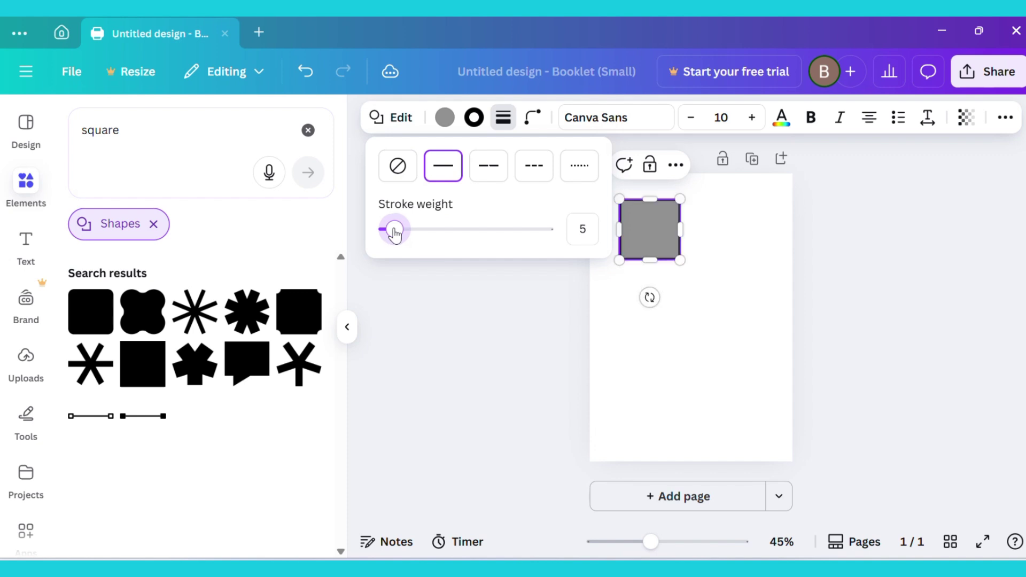
pyautogui.click(450, 305)
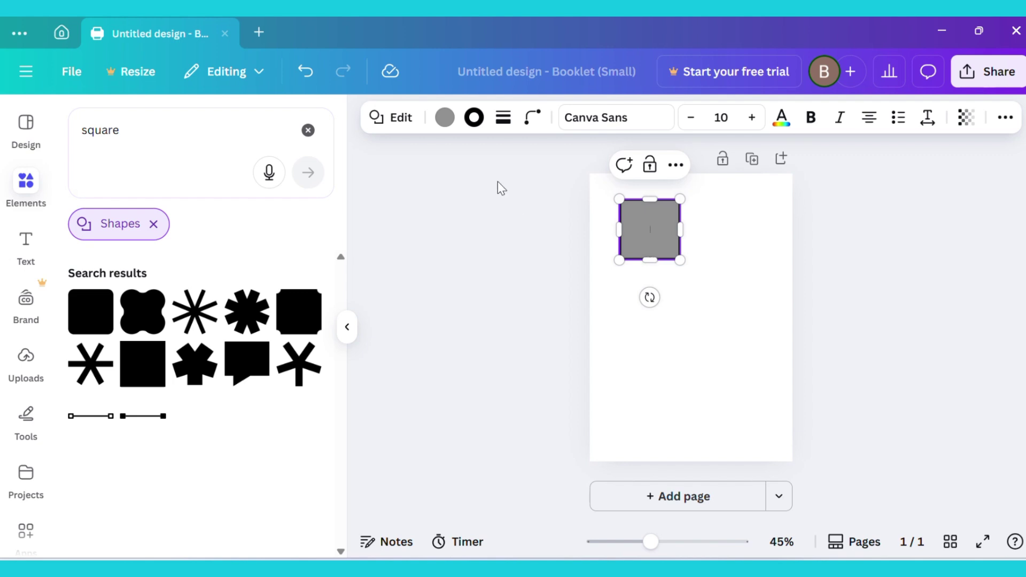
# Step: Set the square's fill to No color and stretch it over the whole page as a frame
pyautogui.click(446, 118)
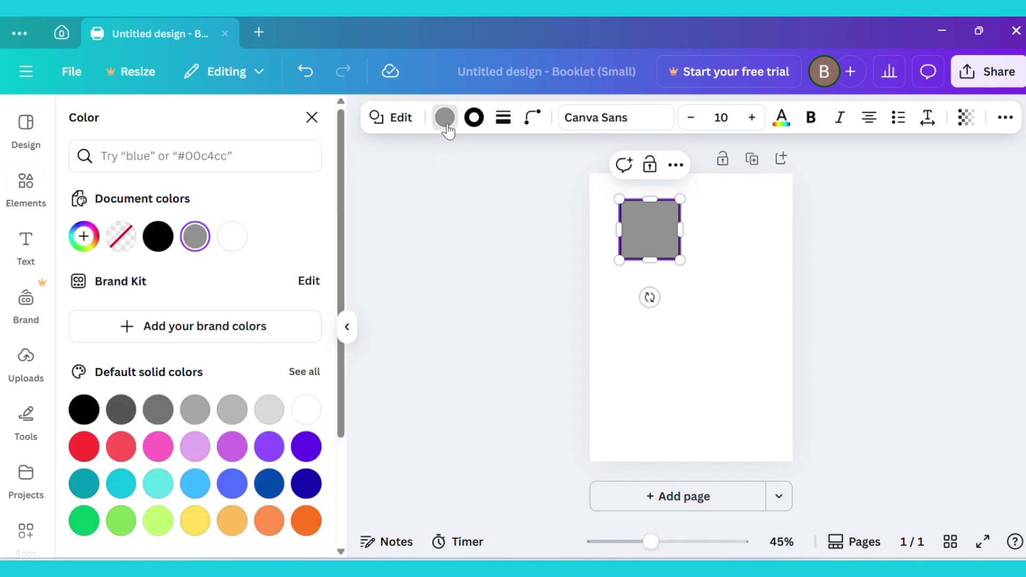
pyautogui.click(123, 240)
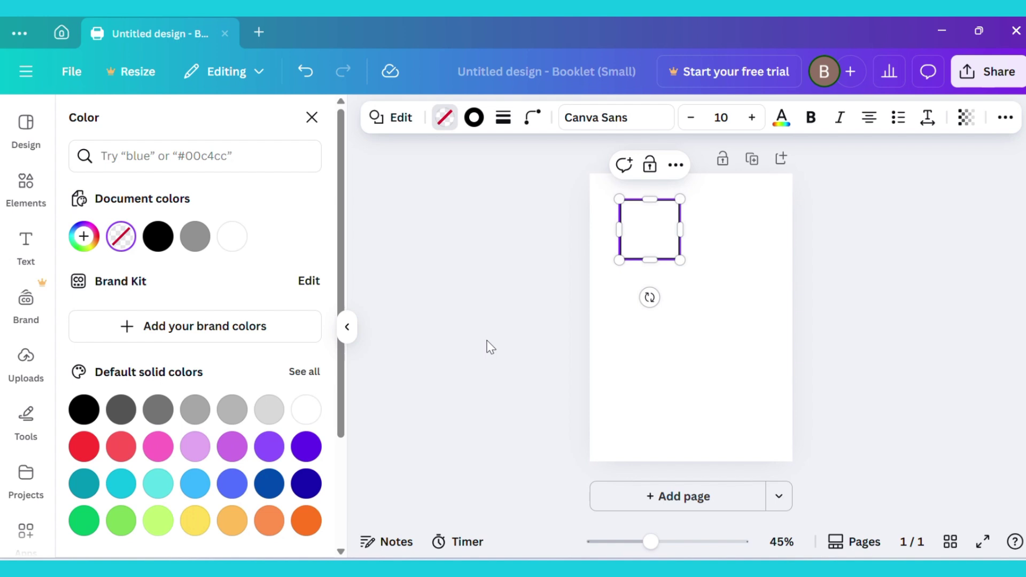
pyautogui.click(714, 325)
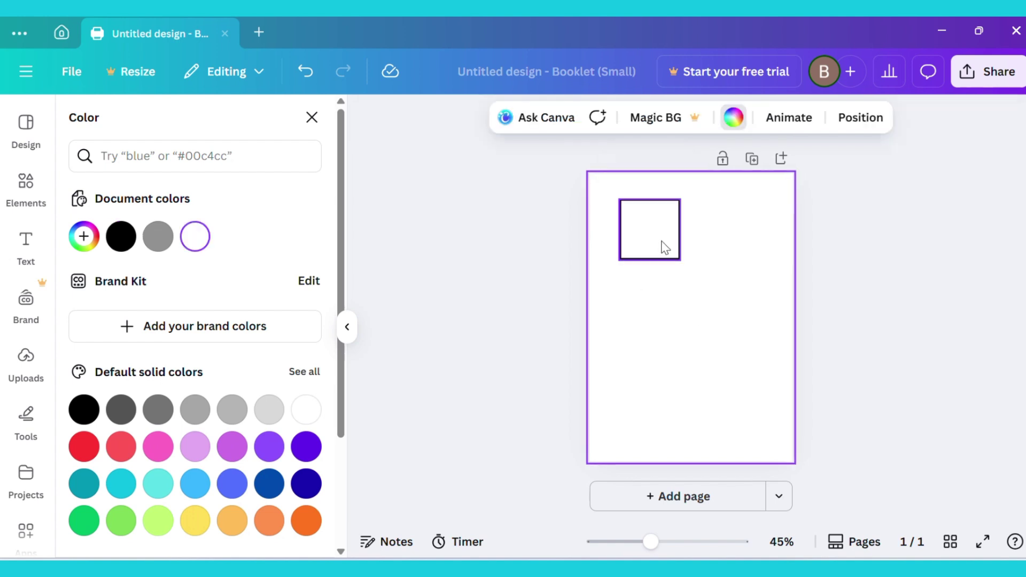
pyautogui.moveTo(665, 247); pyautogui.dragTo(789, 351)
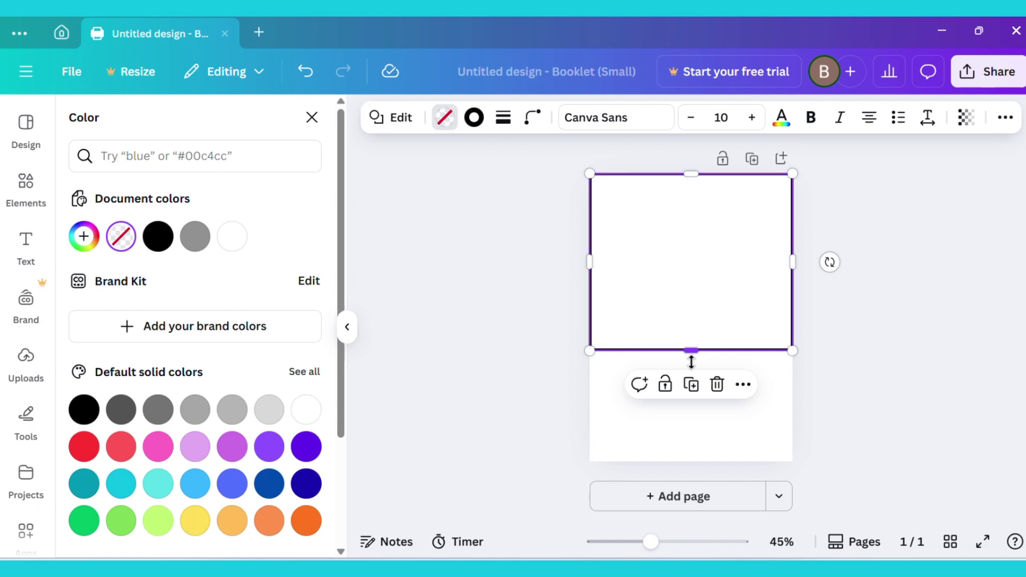
pyautogui.moveTo(691, 362); pyautogui.dragTo(699, 460)
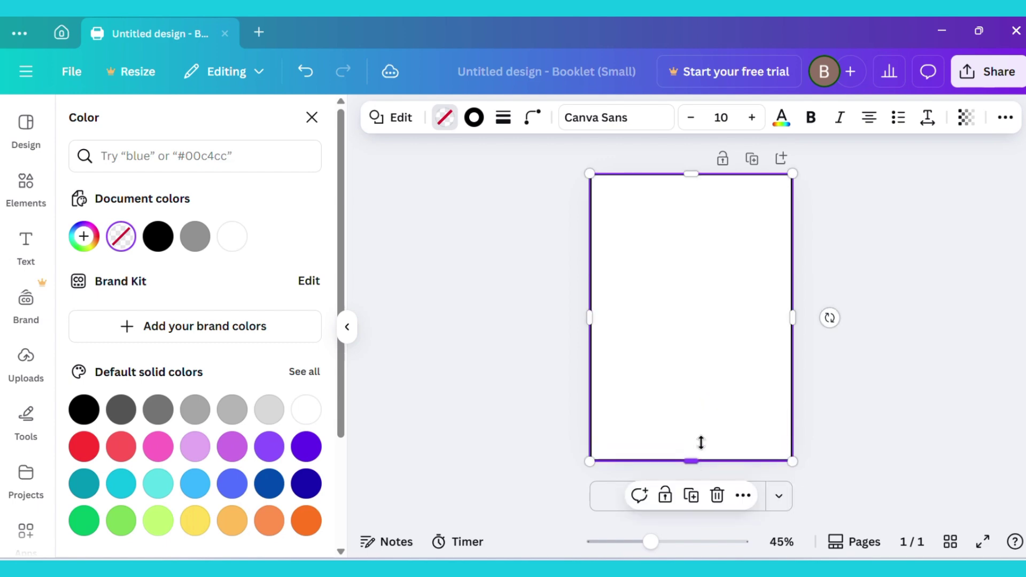
pyautogui.press('Escape')
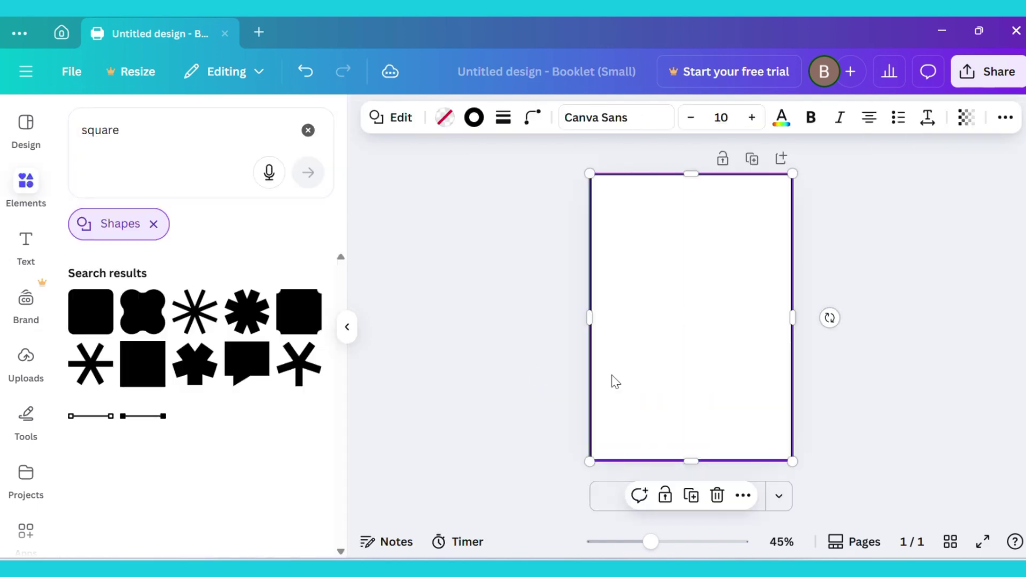
pyautogui.click(529, 383)
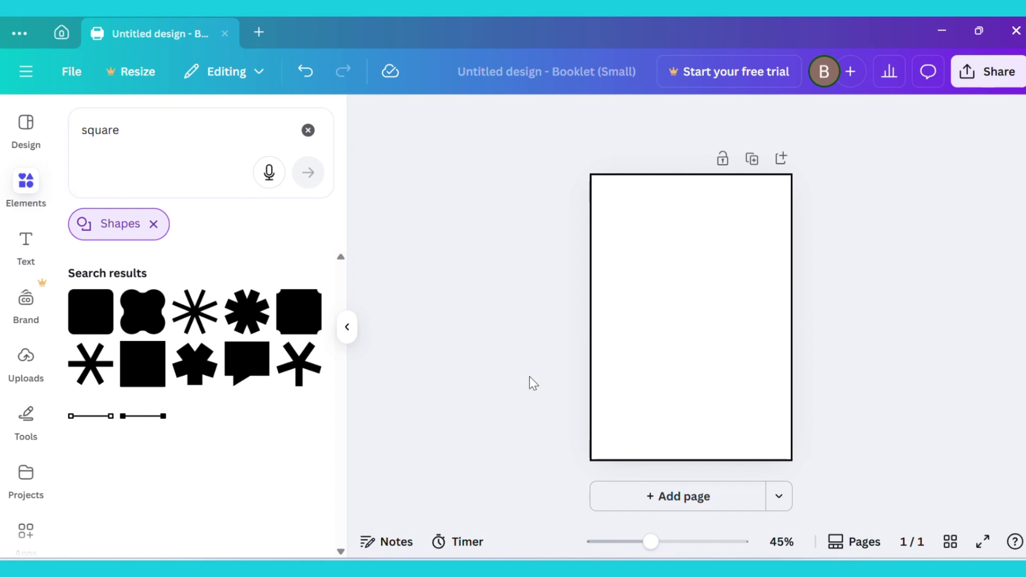
# Step: Search elements for 'apple outline' and filter the results to Graphics
pyautogui.click(684, 367)
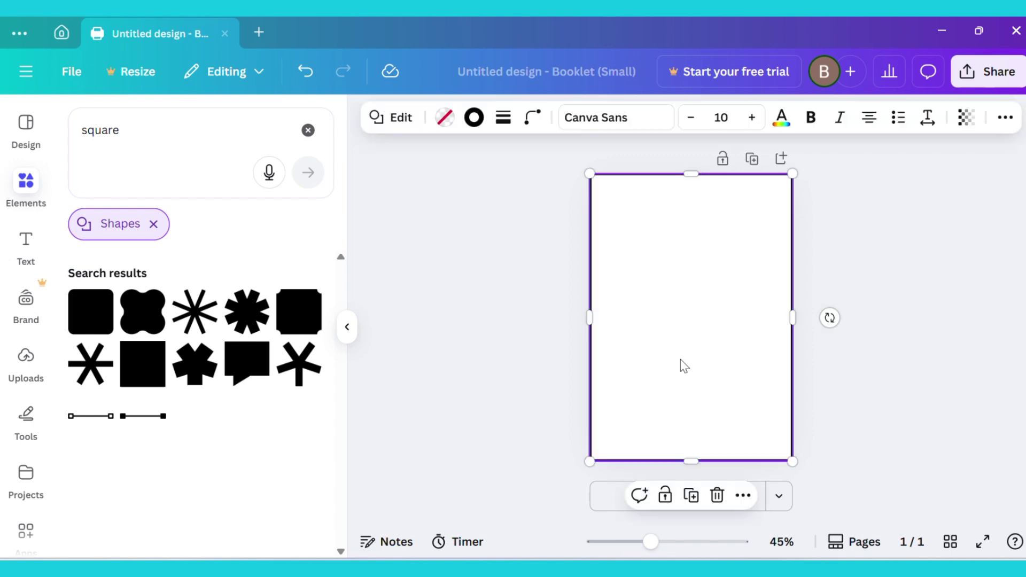
pyautogui.click(308, 129)
pyautogui.click(167, 129)
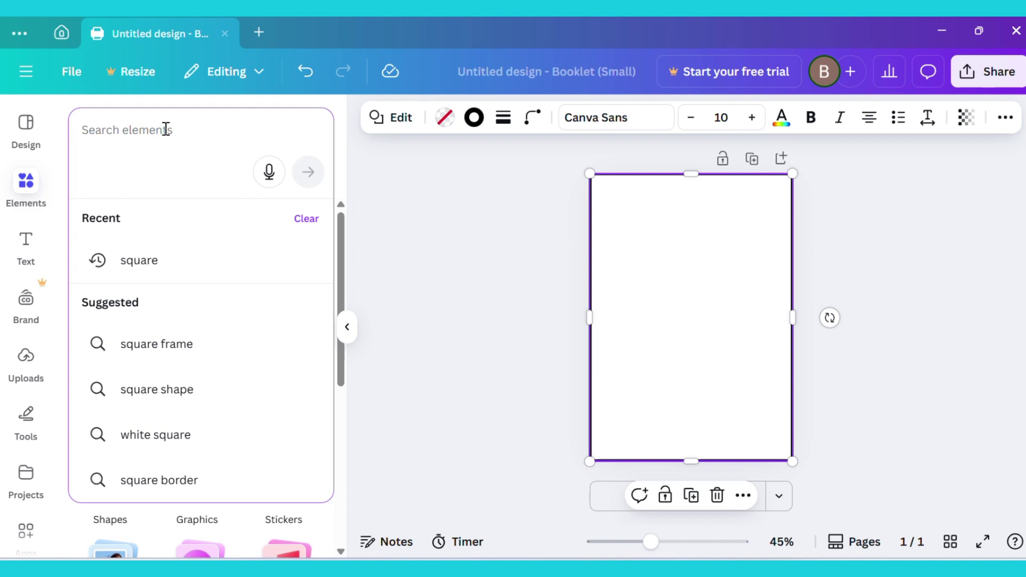
pyautogui.write('appl')
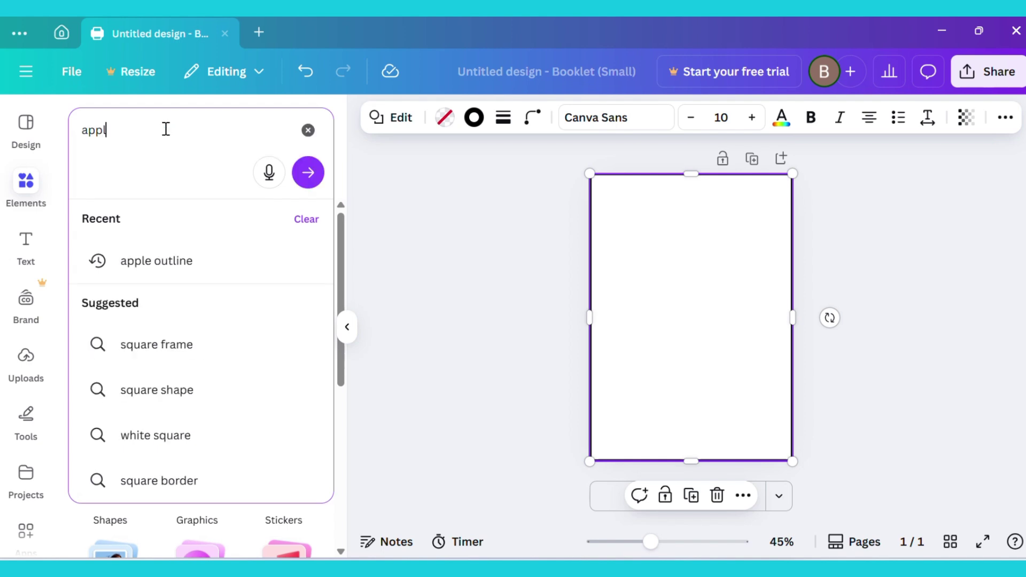
pyautogui.write('e outline')
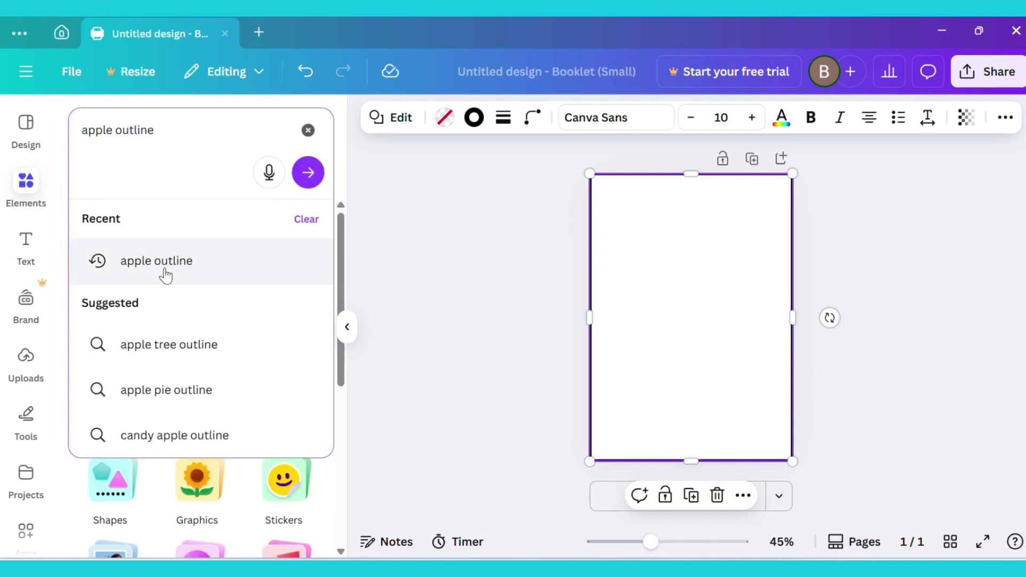
pyautogui.click(165, 274)
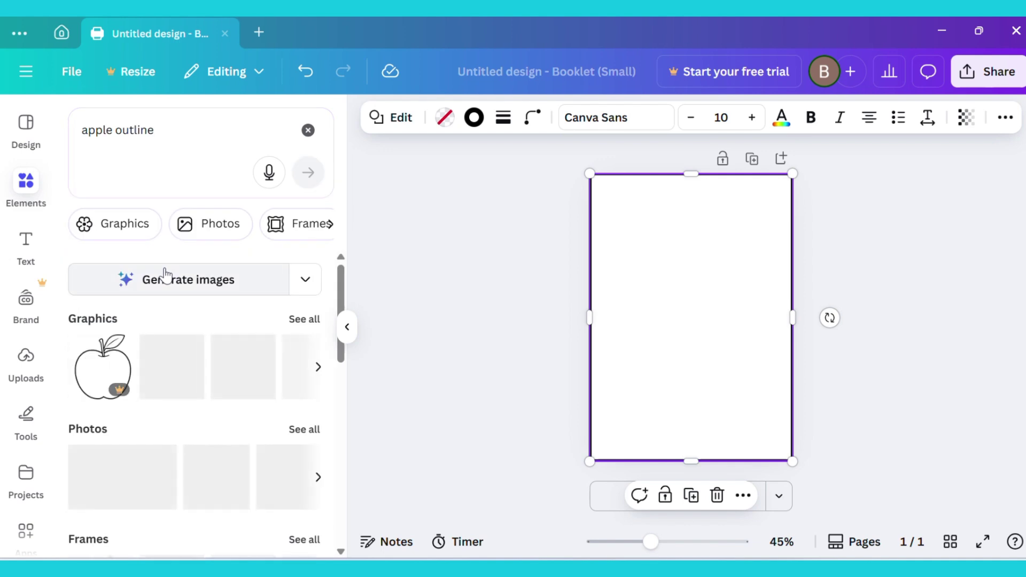
pyautogui.click(126, 237)
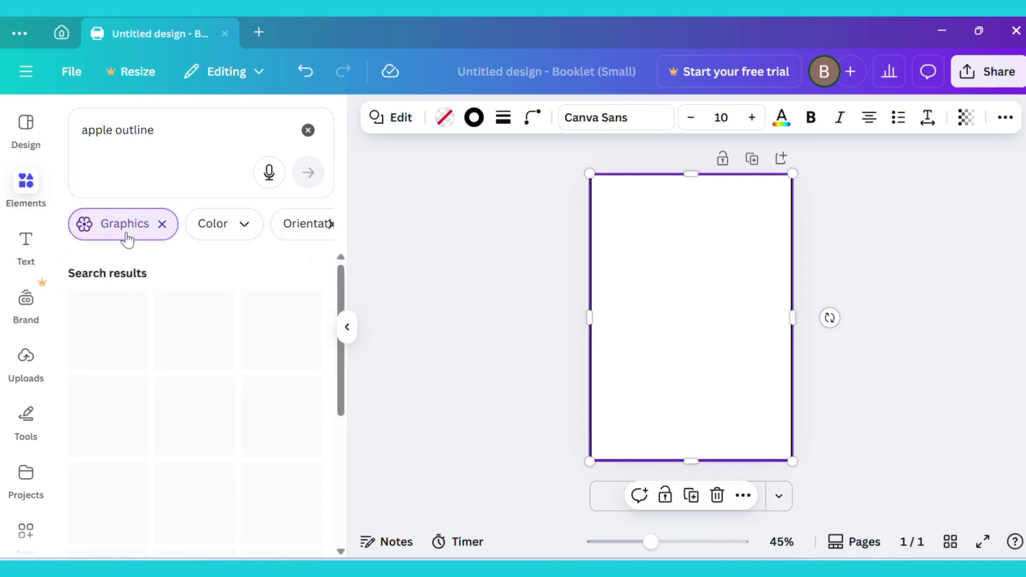
# Step: Add a black-outline apple graphic and move it below the page centre
pyautogui.scroll(-4, 258, 352)
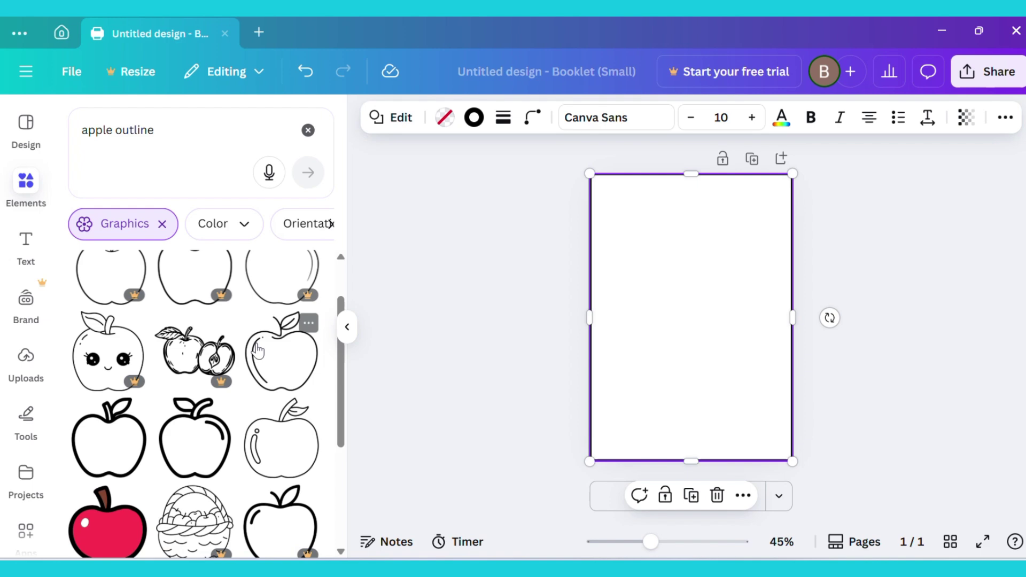
pyautogui.scroll(-4, 258, 351)
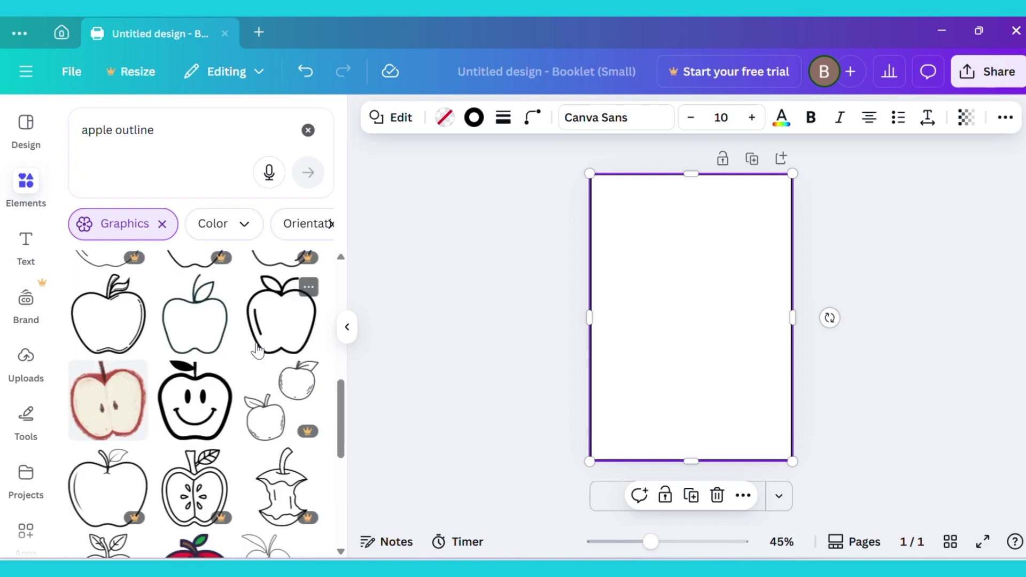
pyautogui.scroll(6, 259, 351)
pyautogui.scroll(3, 260, 350)
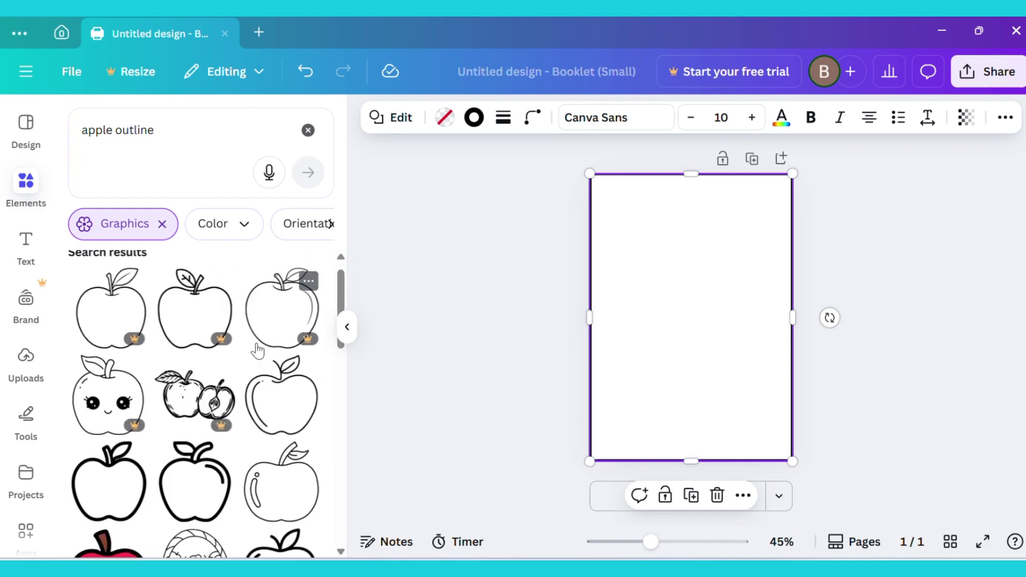
pyautogui.click(292, 494)
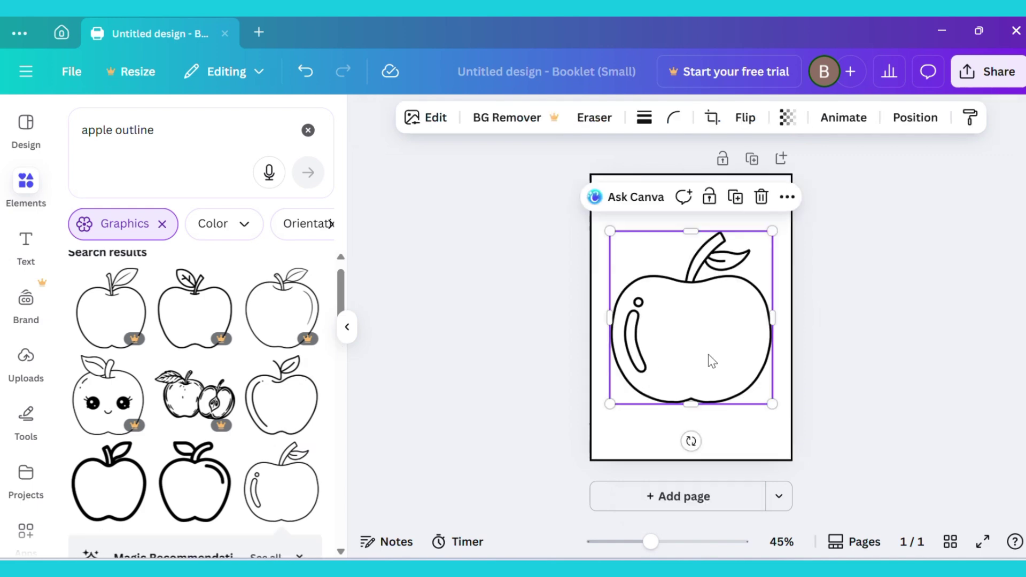
pyautogui.moveTo(712, 361); pyautogui.dragTo(714, 392)
pyautogui.click(521, 335)
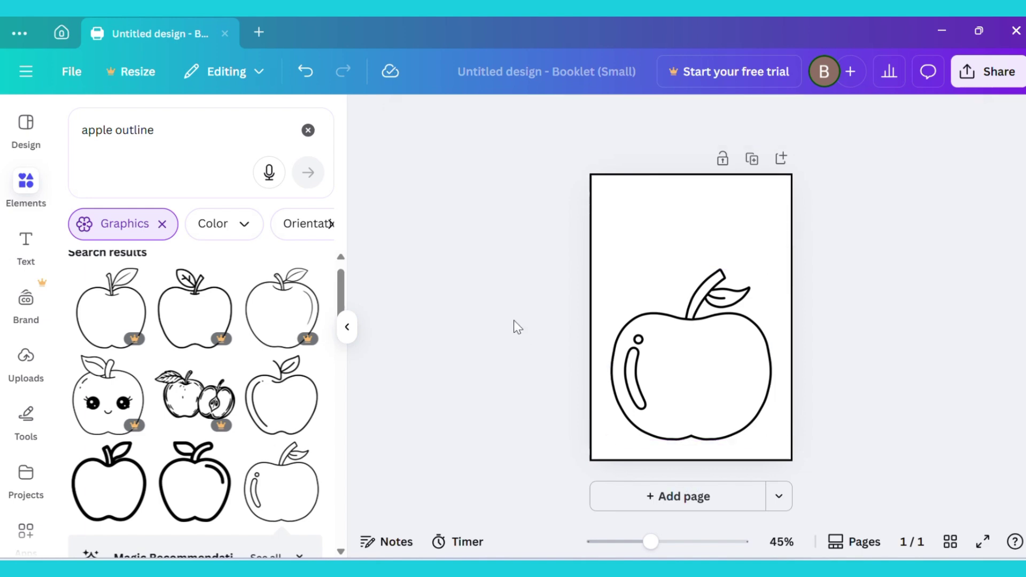
# Step: Add an 'APPLE' heading and move it to the top centre above the apple
pyautogui.click(26, 243)
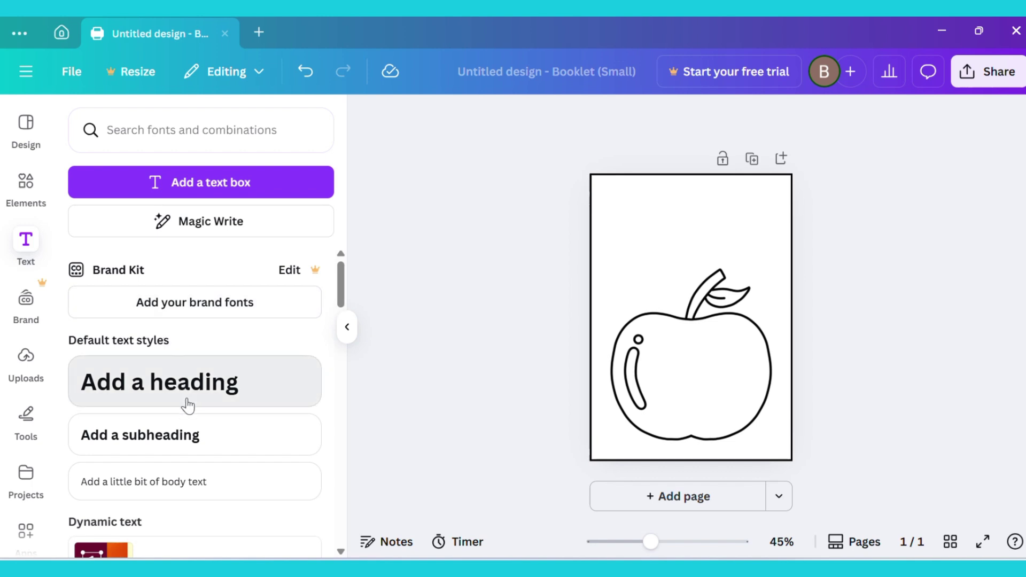
pyautogui.click(187, 404)
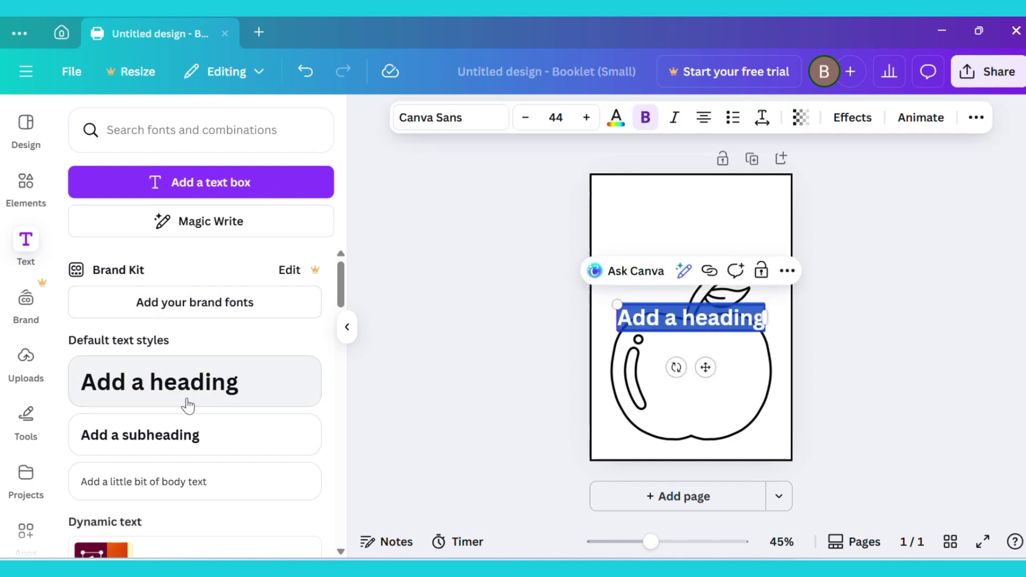
pyautogui.write('APPLE')
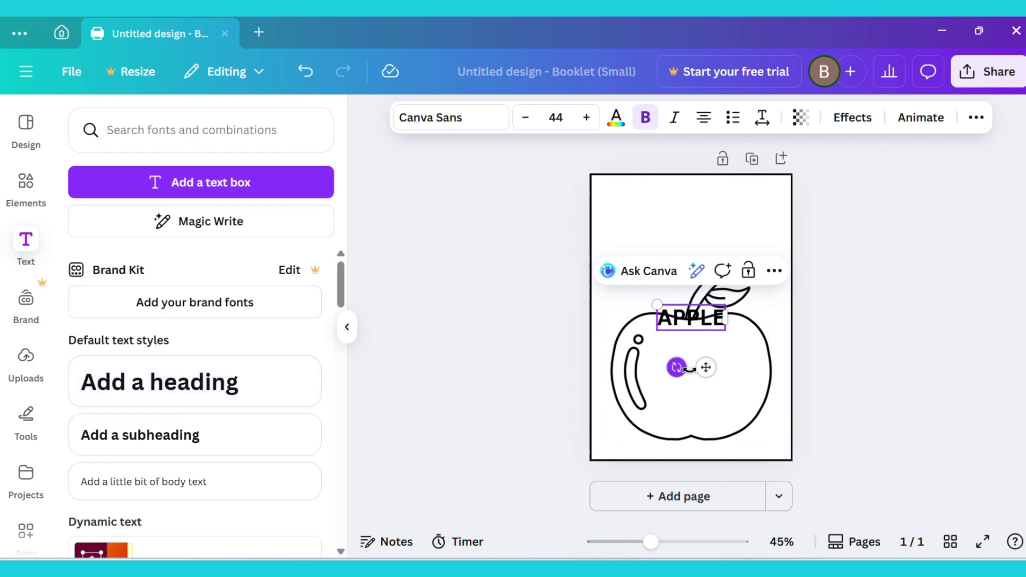
pyautogui.moveTo(705, 368); pyautogui.dragTo(707, 267)
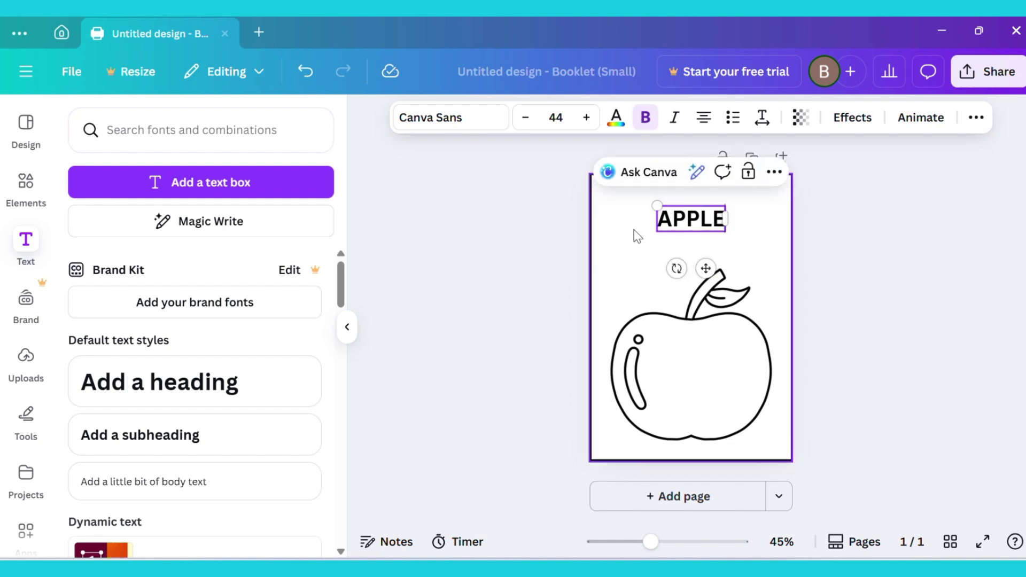
# Step: Switch the APPLE heading's font to Fredoka, after trying Lilita One and Gagalin
pyautogui.click(481, 127)
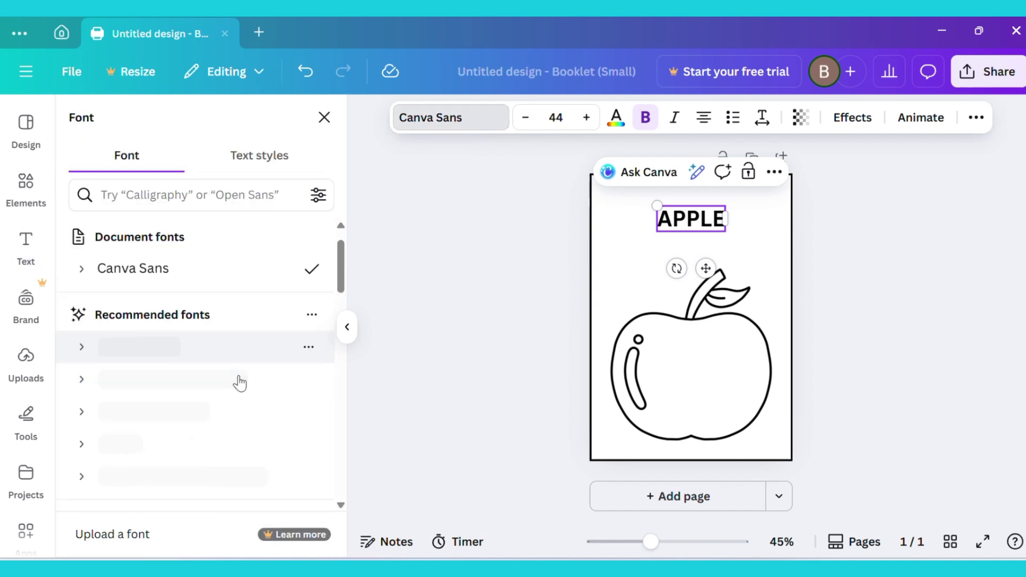
pyautogui.scroll(-3, 239, 384)
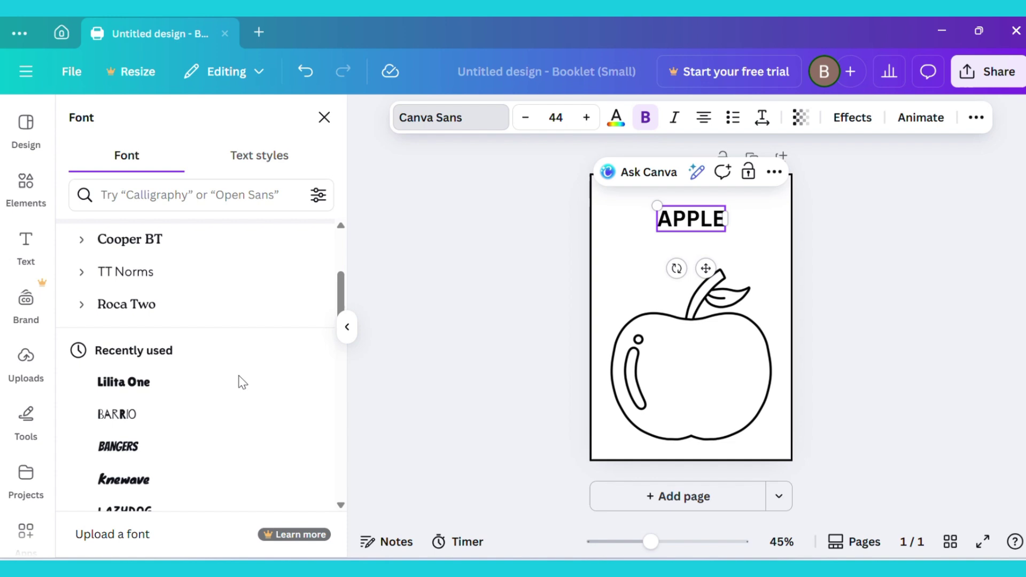
pyautogui.click(138, 384)
pyautogui.scroll(-3, 135, 382)
pyautogui.click(133, 368)
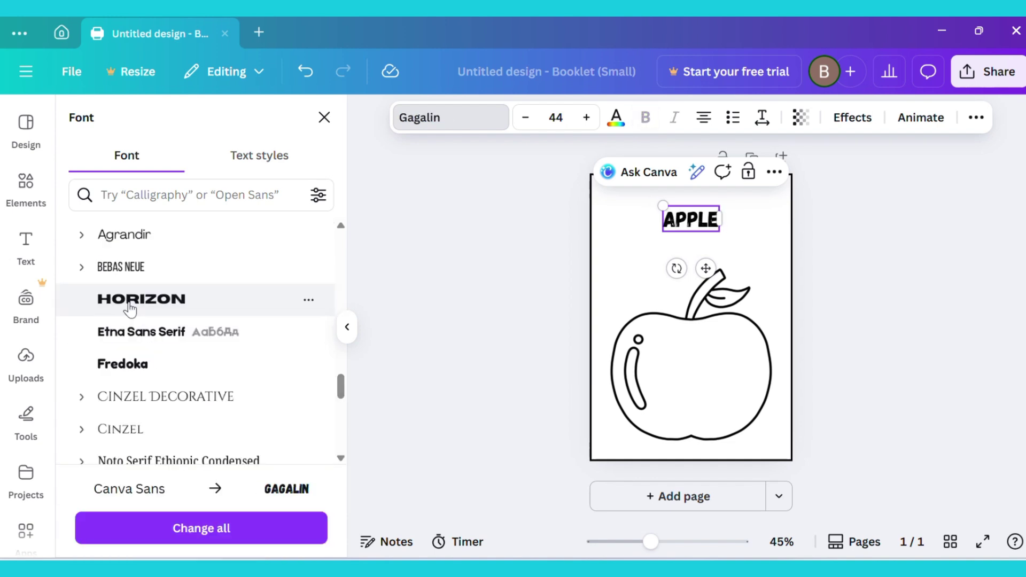
pyautogui.scroll(-2, 131, 305)
pyautogui.click(132, 315)
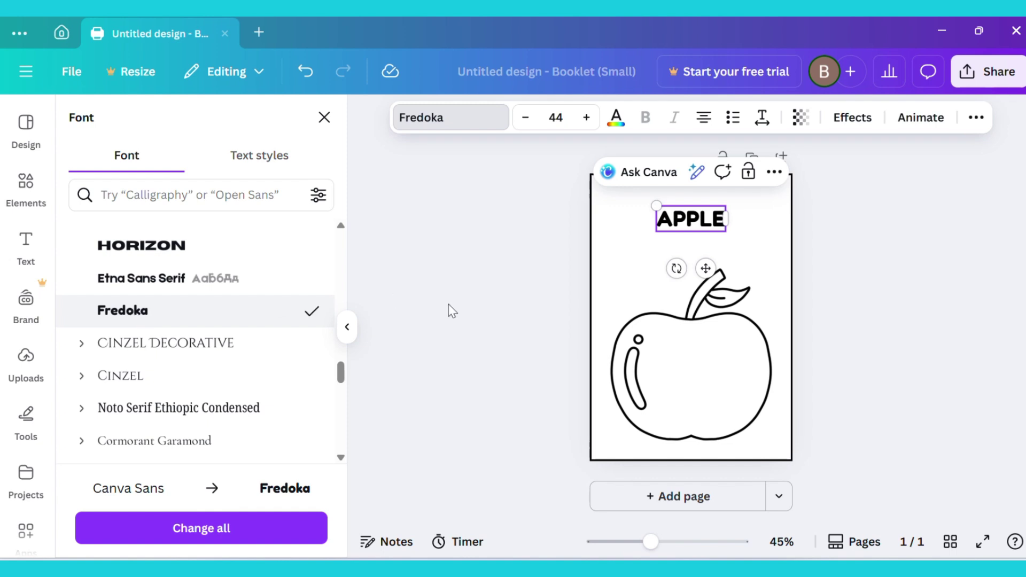
pyautogui.press('Escape')
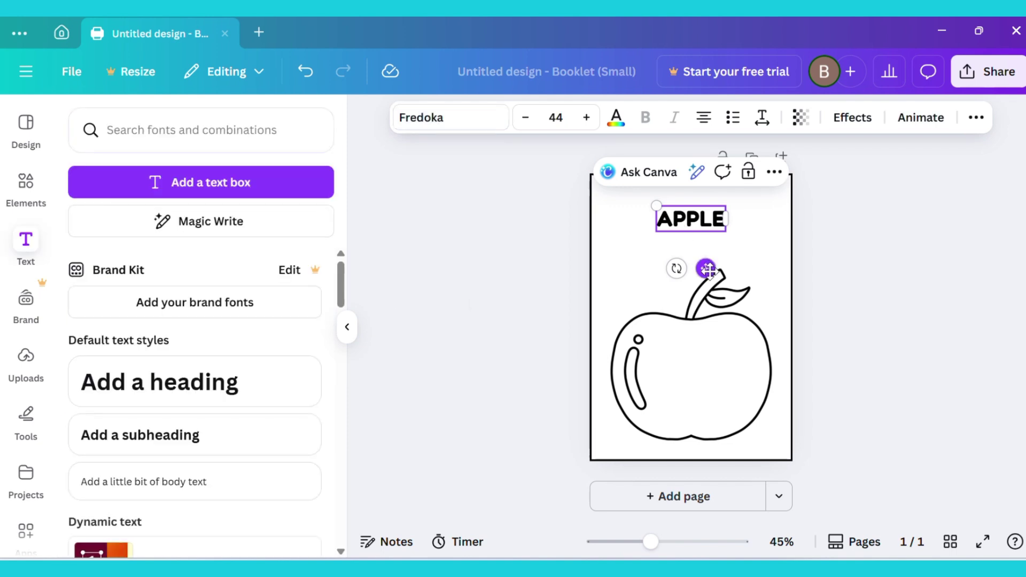
# Step: Enlarge the APPLE heading to size 61.4 and recentre it at the page top
pyautogui.moveTo(708, 270); pyautogui.dragTo(707, 264)
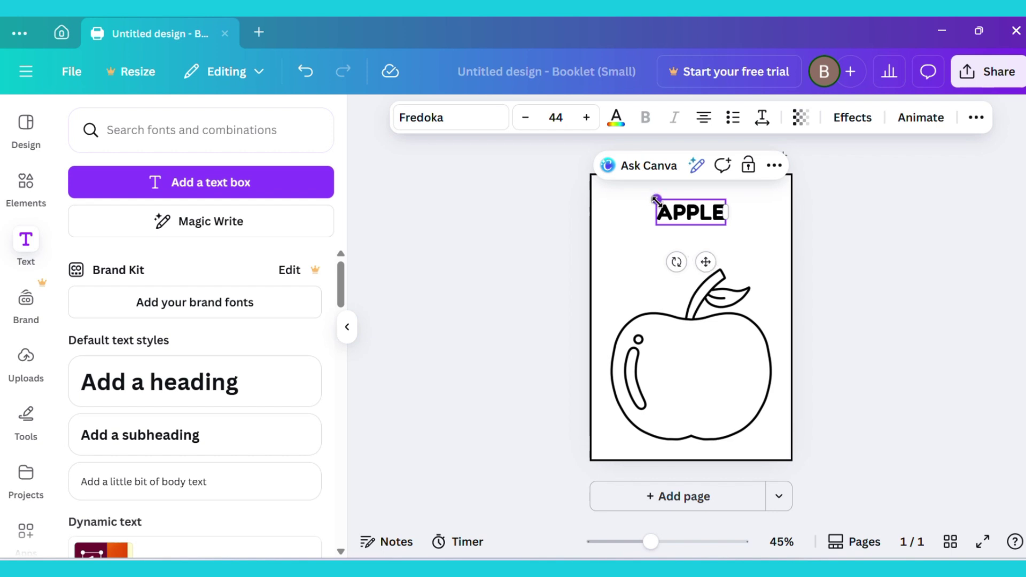
pyautogui.moveTo(657, 201); pyautogui.dragTo(641, 193)
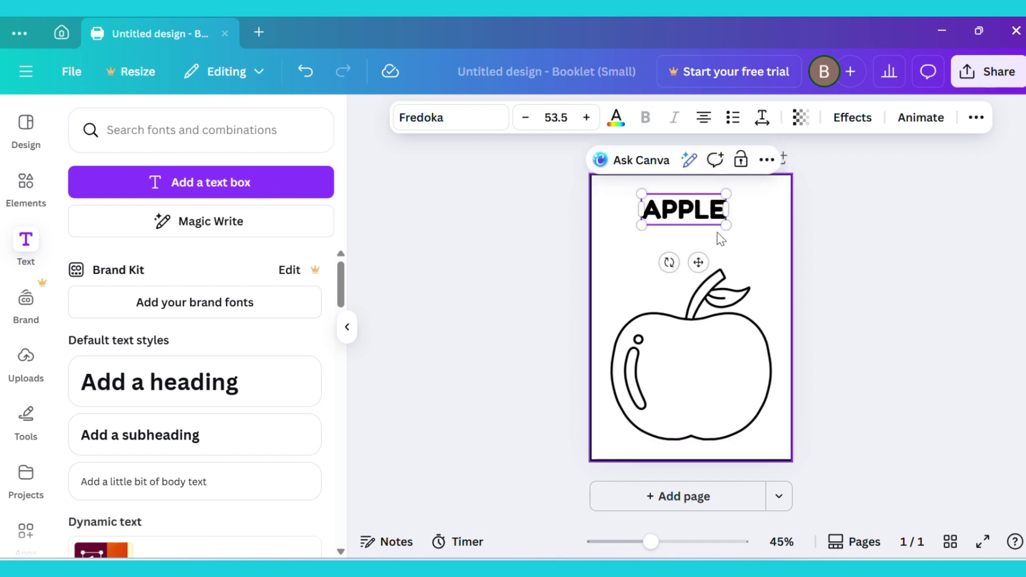
pyautogui.moveTo(727, 226); pyautogui.dragTo(738, 230)
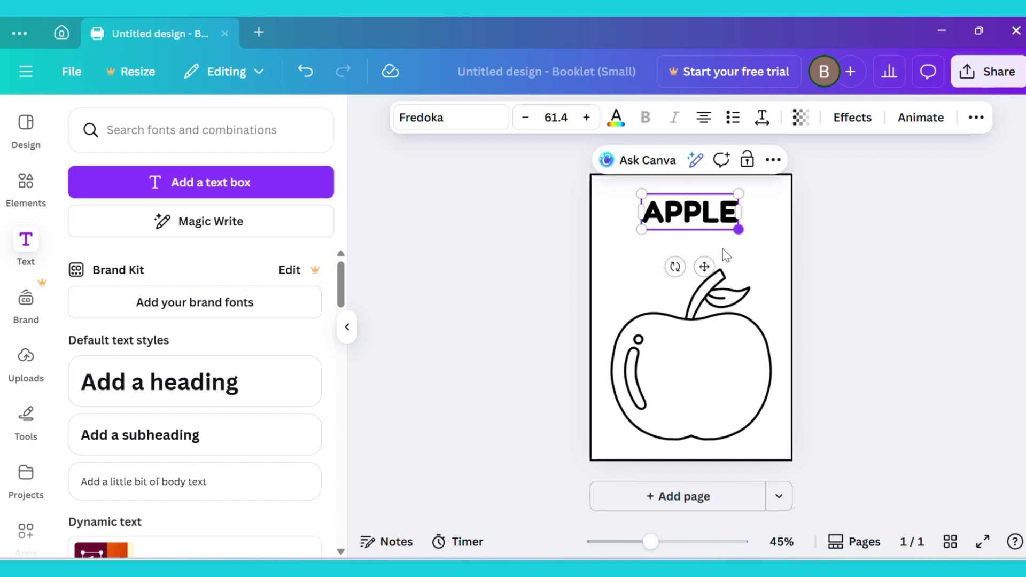
pyautogui.moveTo(705, 267); pyautogui.dragTo(706, 265)
pyautogui.click(532, 324)
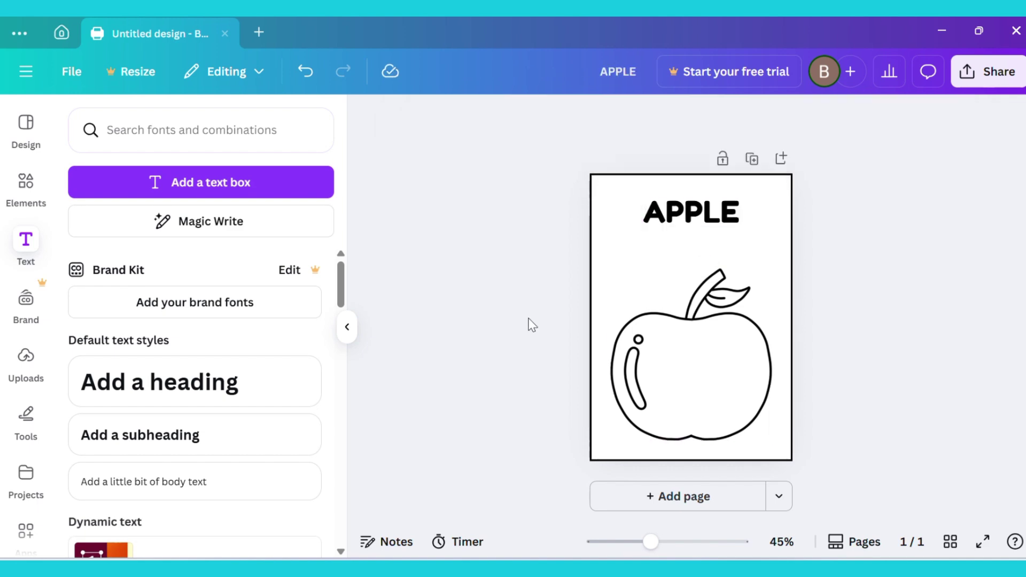
# Step: Add a blank second page and search Graphics for 'ball outline'
pyautogui.click(669, 497)
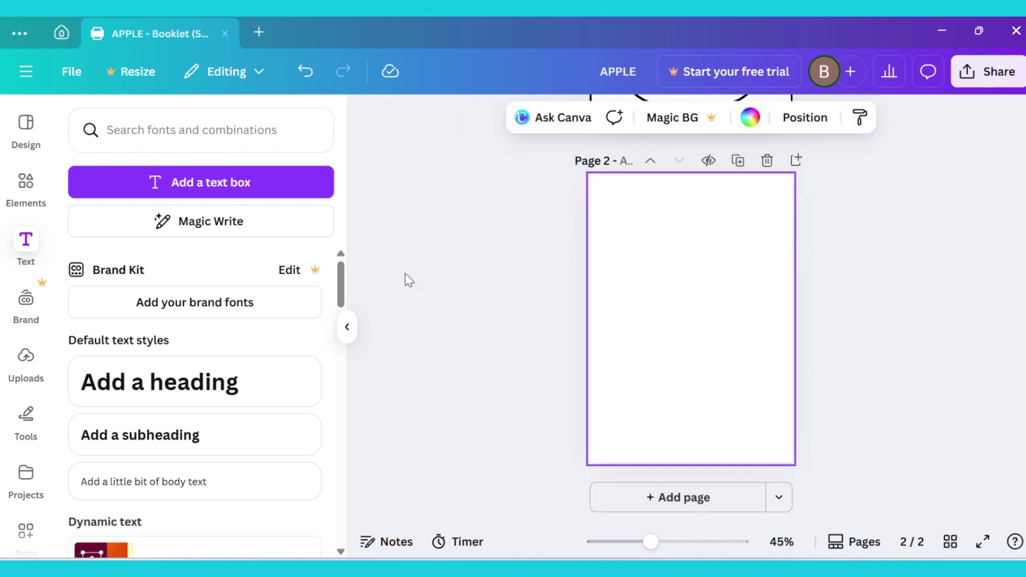
pyautogui.click(20, 185)
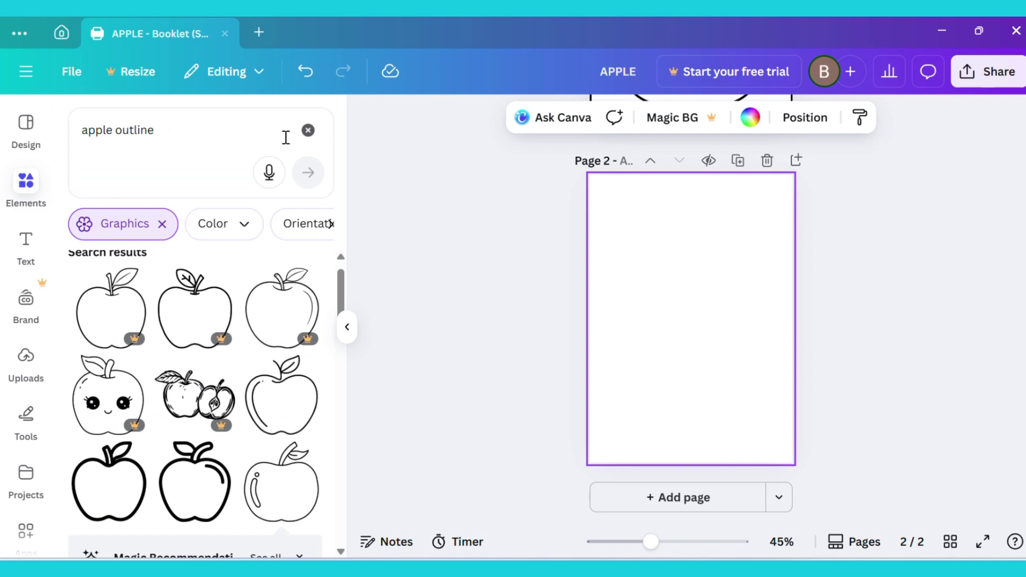
pyautogui.click(308, 131)
pyautogui.click(189, 140)
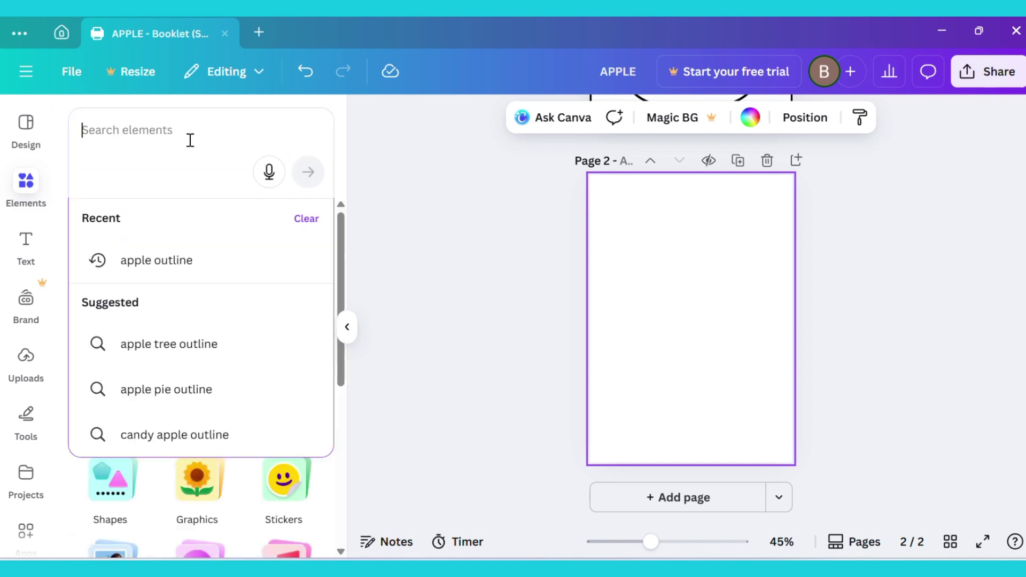
pyautogui.write('ball ')
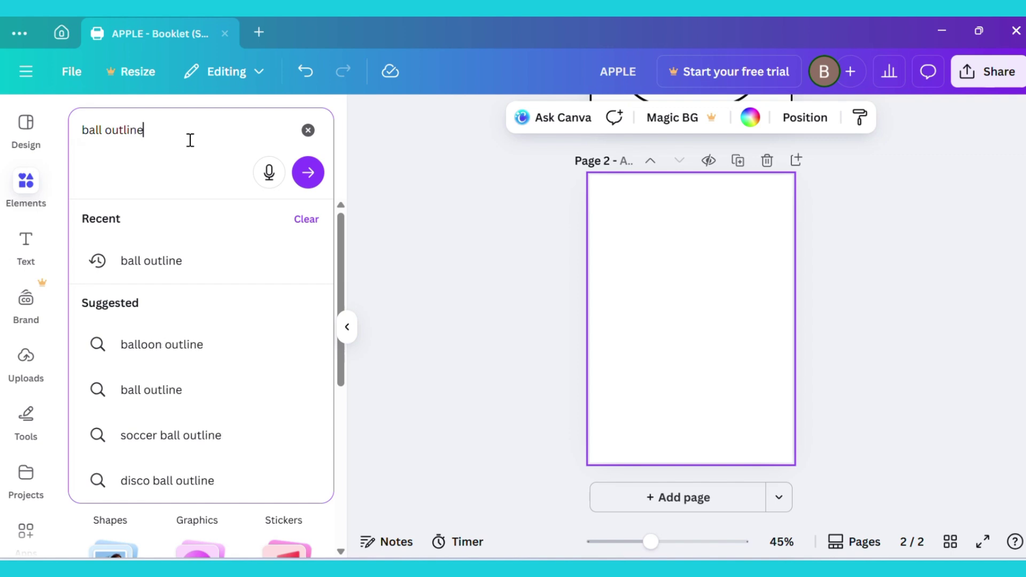
pyautogui.write('outline')
pyautogui.press('Return')
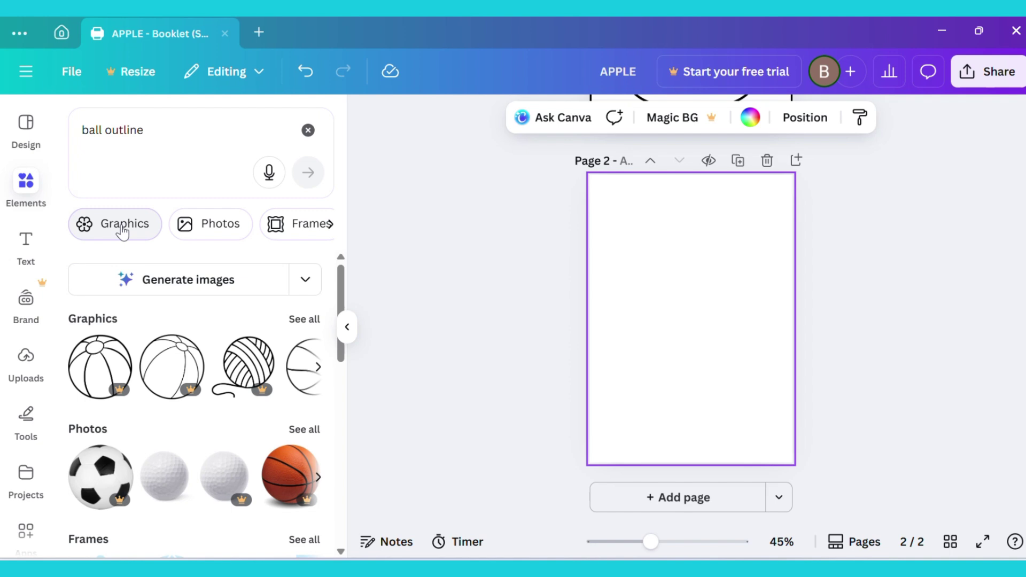
pyautogui.click(122, 229)
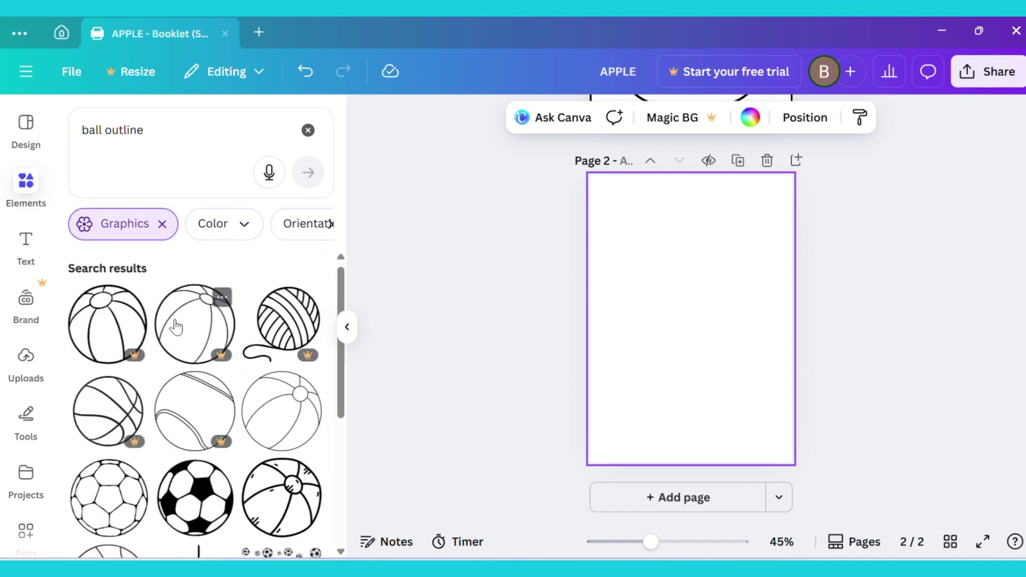
pyautogui.scroll(-5, 176, 326)
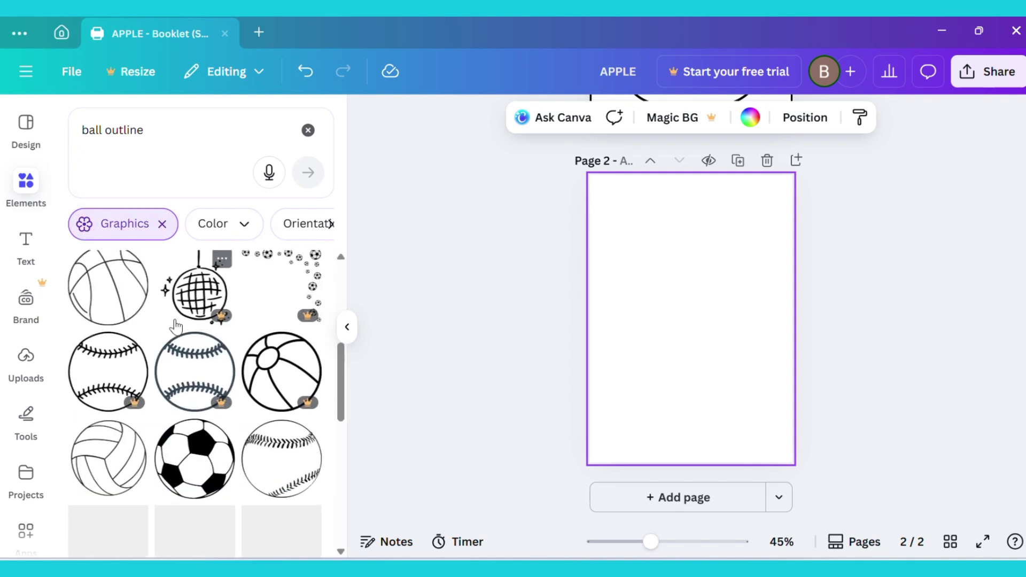
# Step: Add the outline baseball to page 2, enlarge it across most of the width and lower it slightly
pyautogui.click(271, 447)
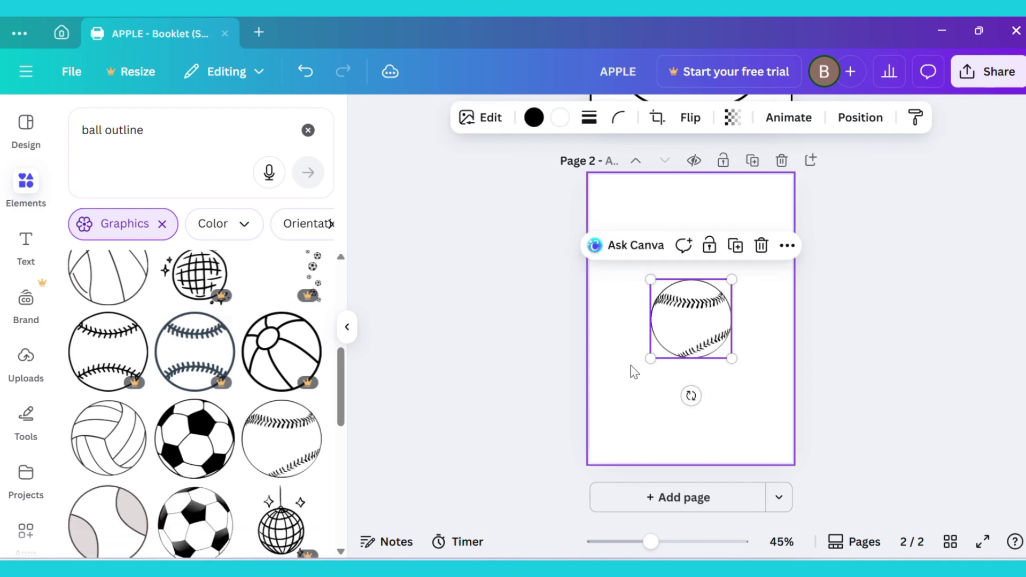
pyautogui.moveTo(648, 367); pyautogui.dragTo(612, 405)
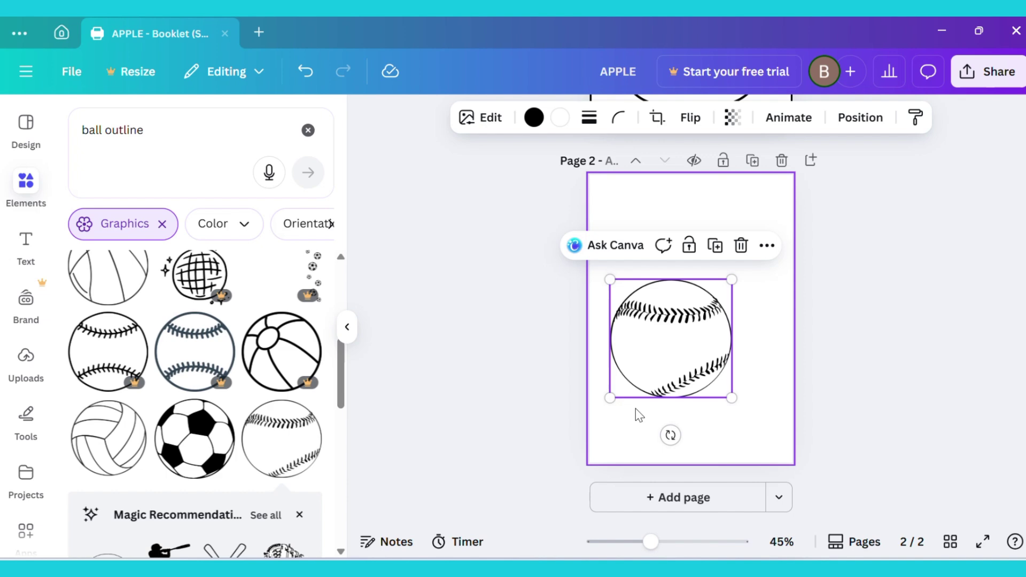
pyautogui.moveTo(746, 401); pyautogui.dragTo(784, 425)
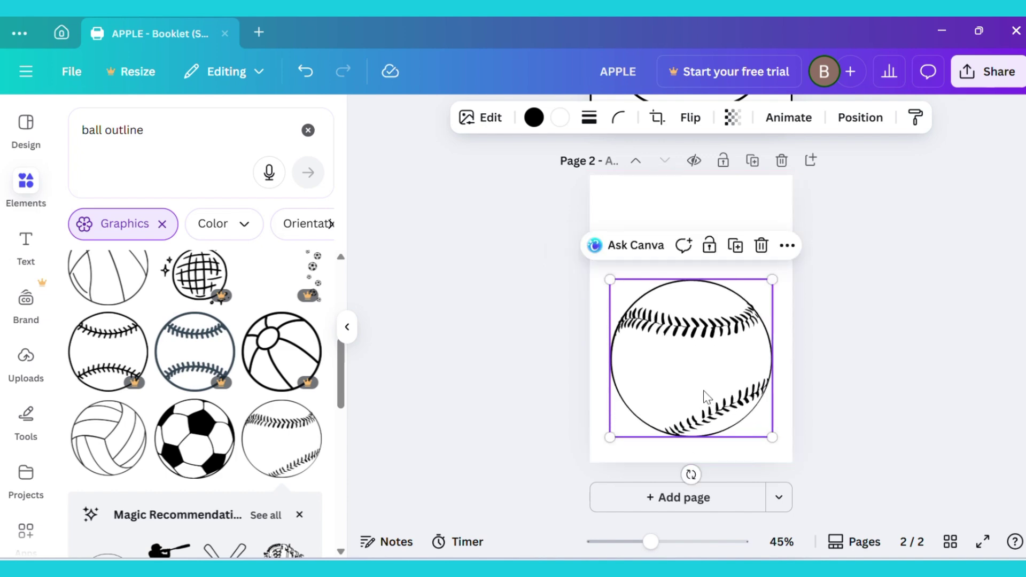
pyautogui.moveTo(704, 393); pyautogui.dragTo(705, 399)
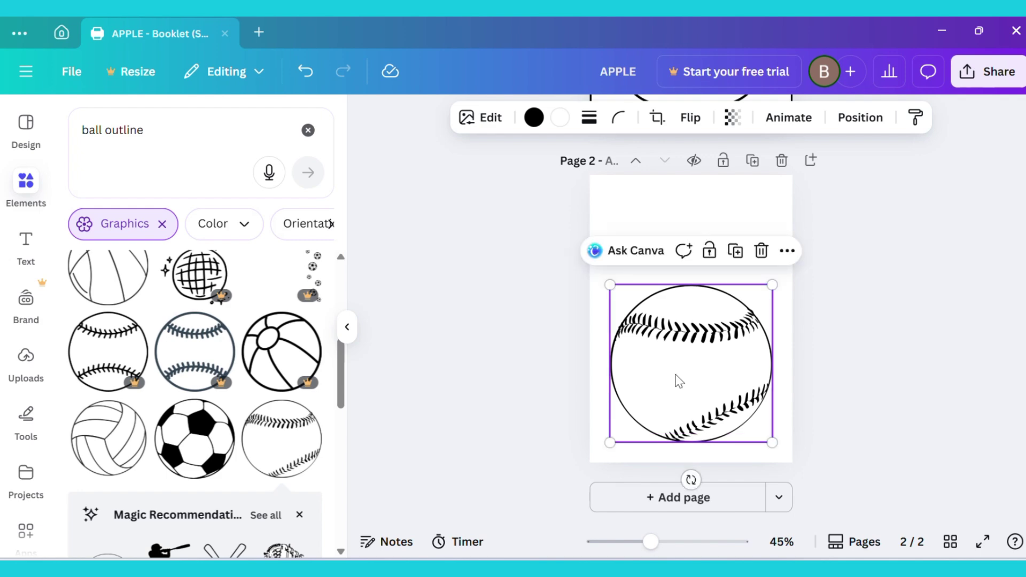
pyautogui.scroll(5, 473, 264)
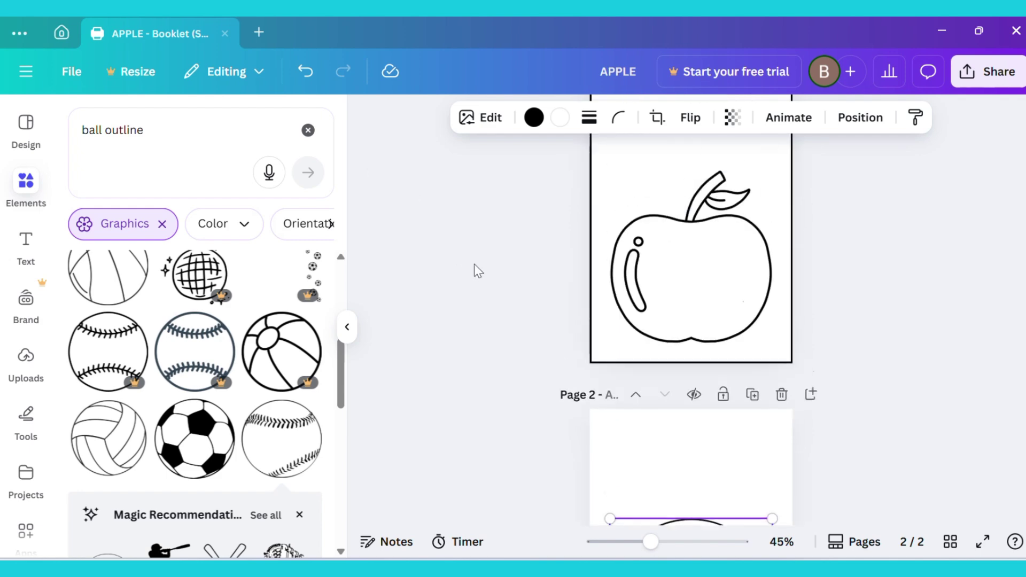
# Step: Copy page 1's bold APPLE heading onto page 2 and retype it as BALL above the baseball
pyautogui.click(714, 209)
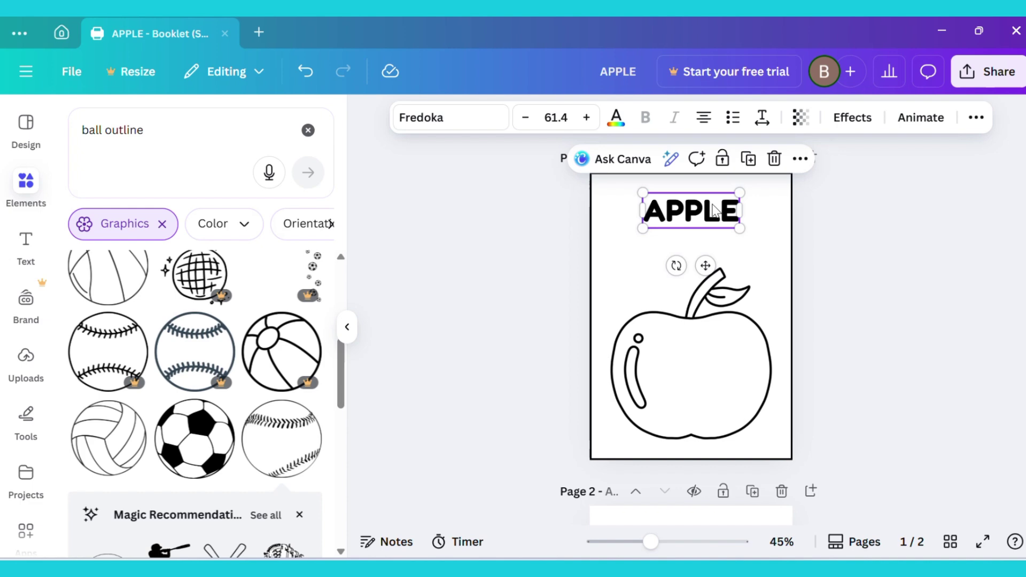
pyautogui.click(800, 159)
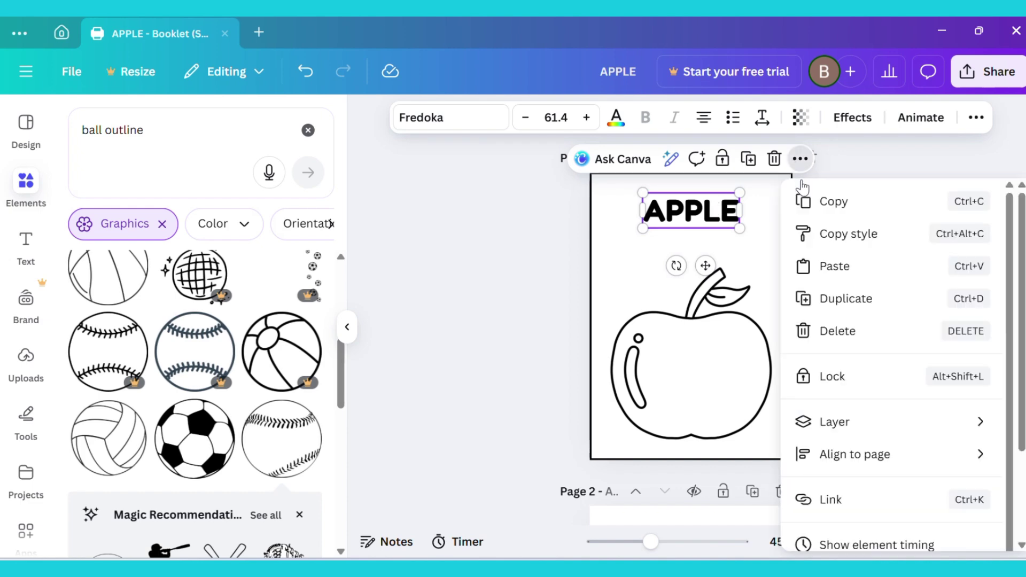
pyautogui.click(827, 204)
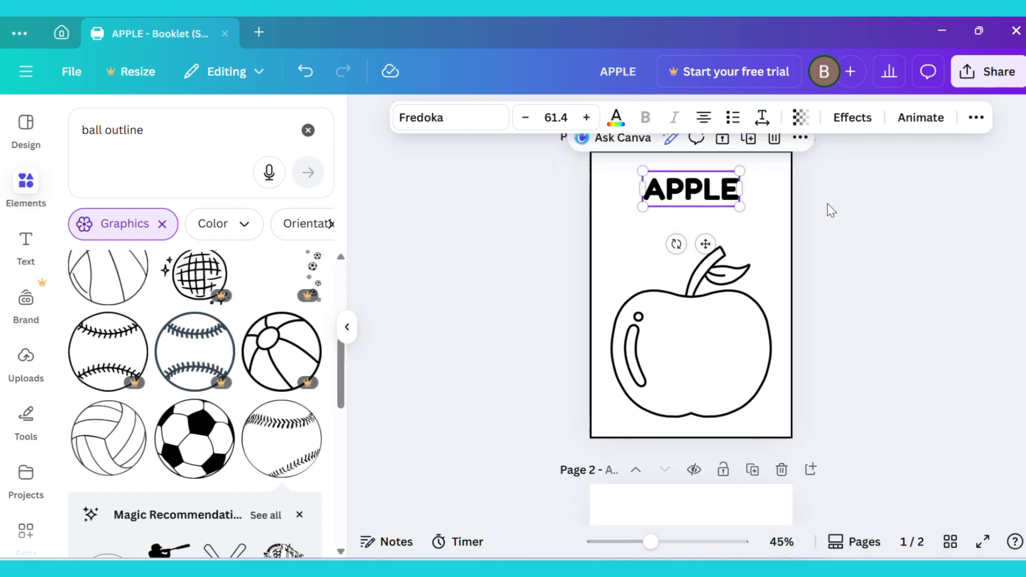
pyautogui.scroll(-5, 828, 203)
pyautogui.click(694, 288)
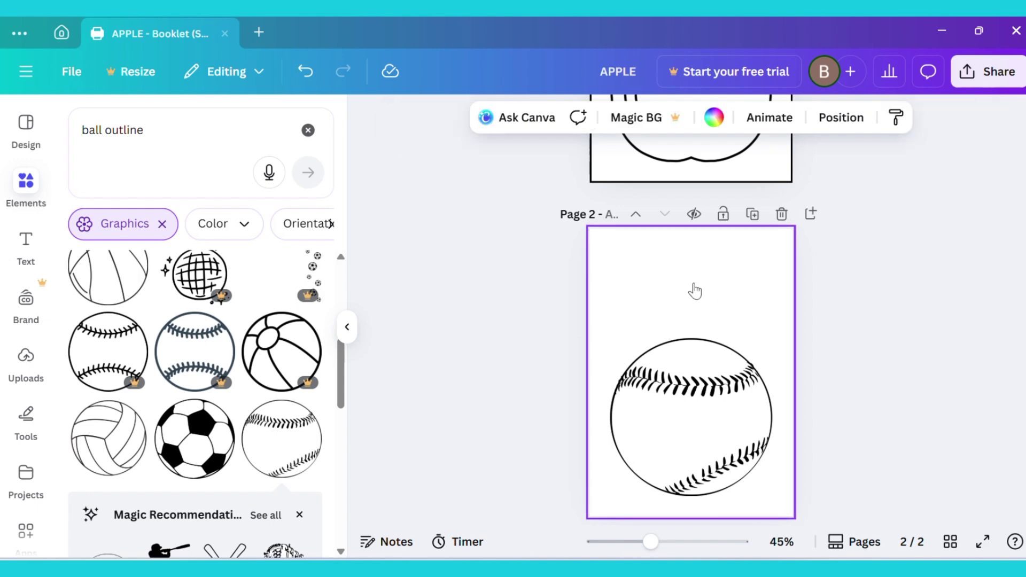
pyautogui.rightClick(695, 288)
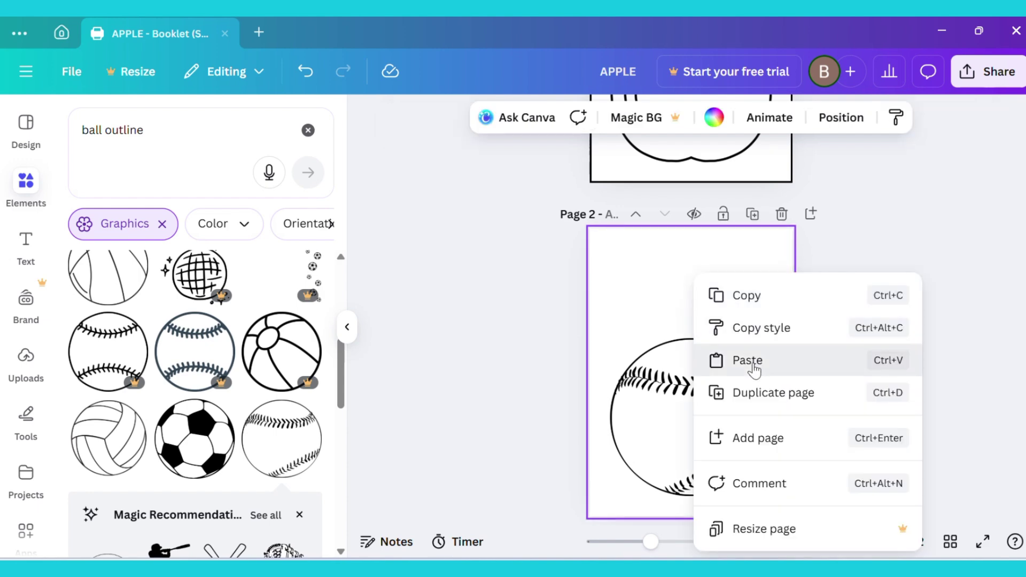
pyautogui.click(748, 361)
pyautogui.doubleClick(704, 273)
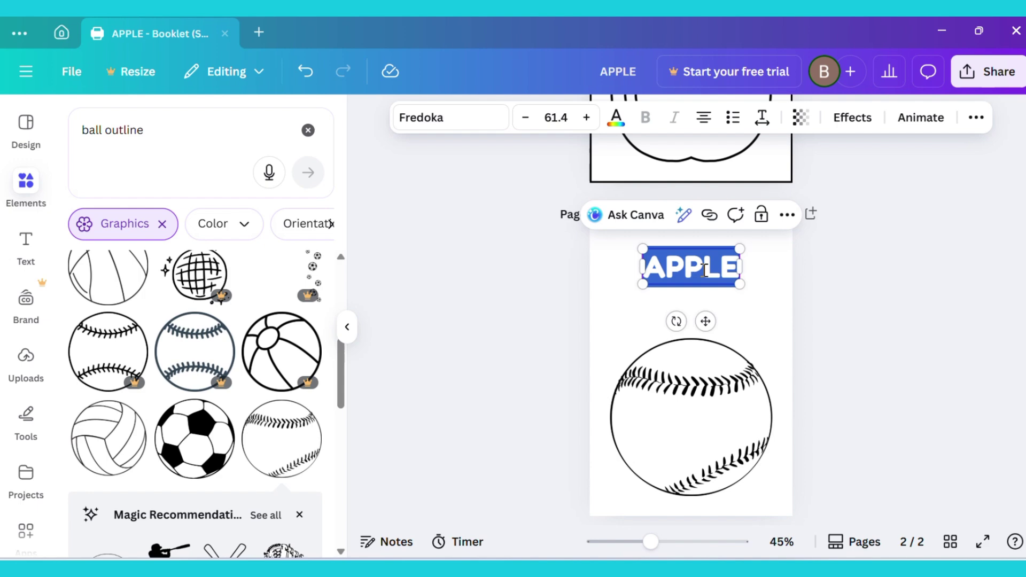
pyautogui.write('BALL')
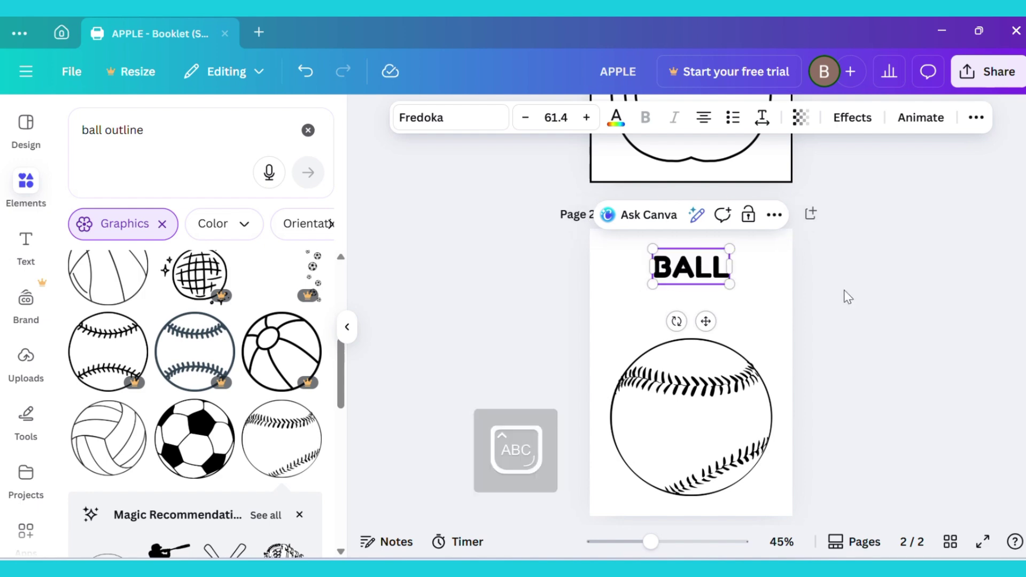
pyautogui.click(845, 290)
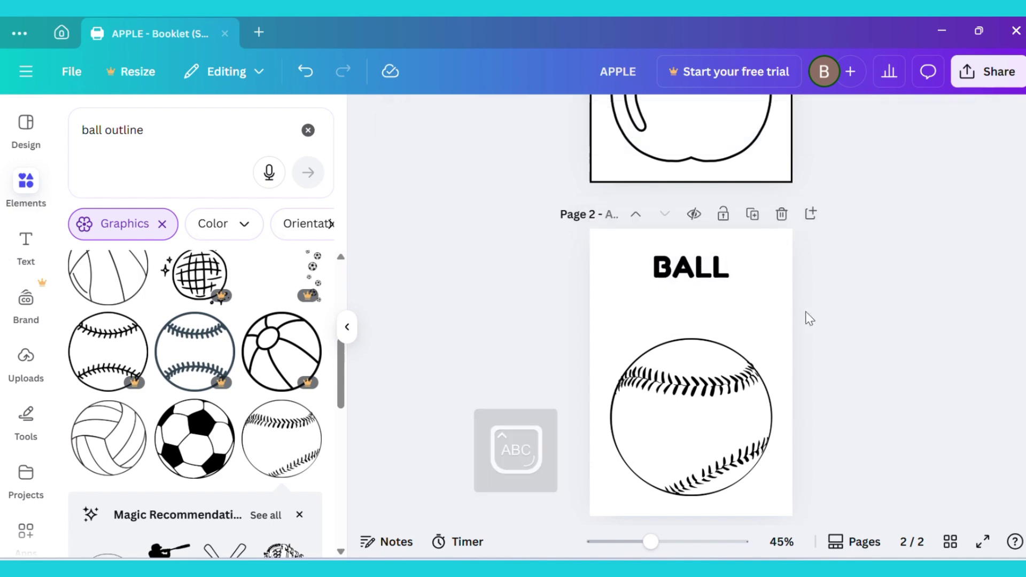
pyautogui.scroll(-1, 799, 317)
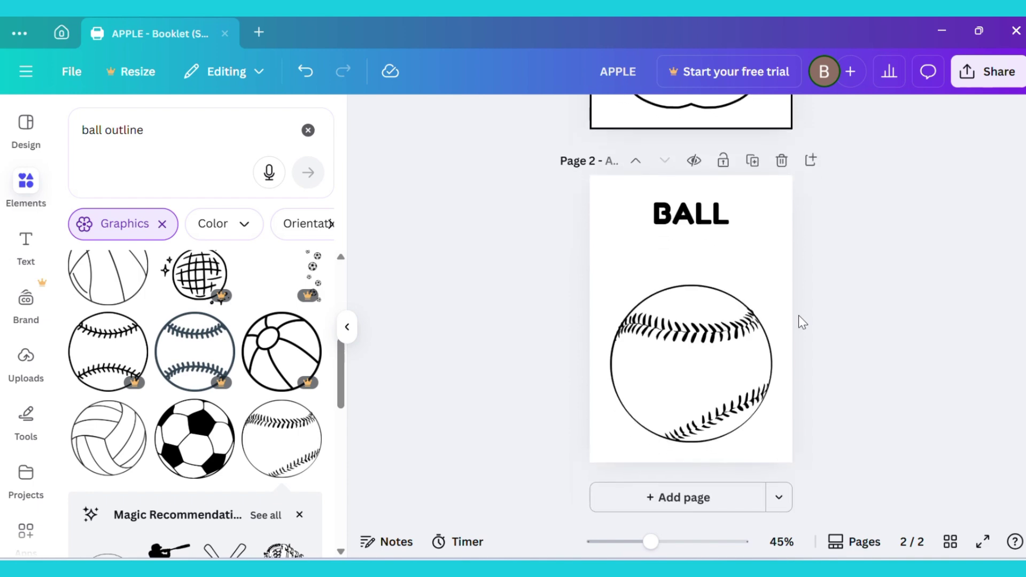
# Step: Add a blank third page after the BALL page, then select the apple page's border frame
pyautogui.click(697, 498)
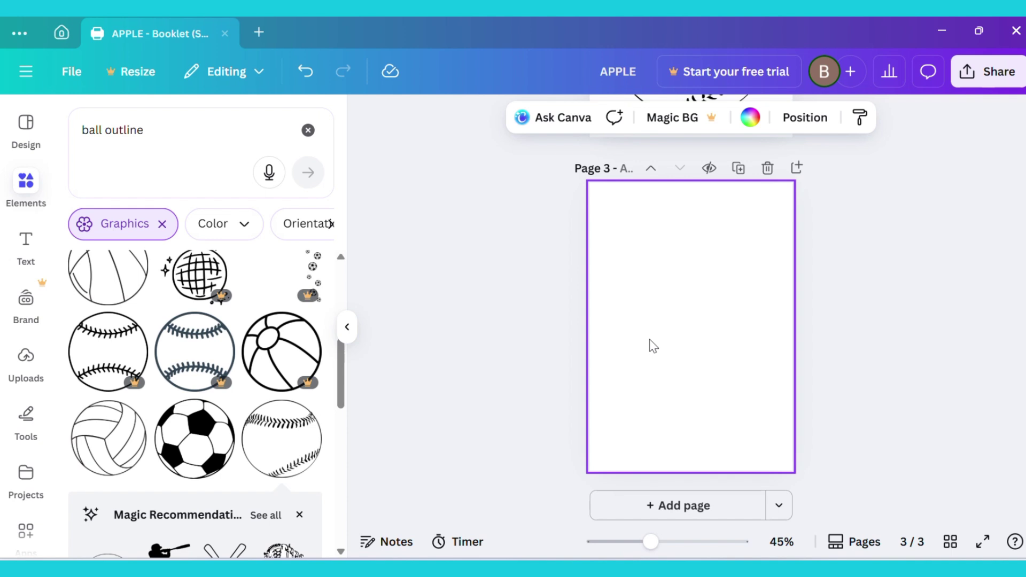
pyautogui.scroll(8, 654, 346)
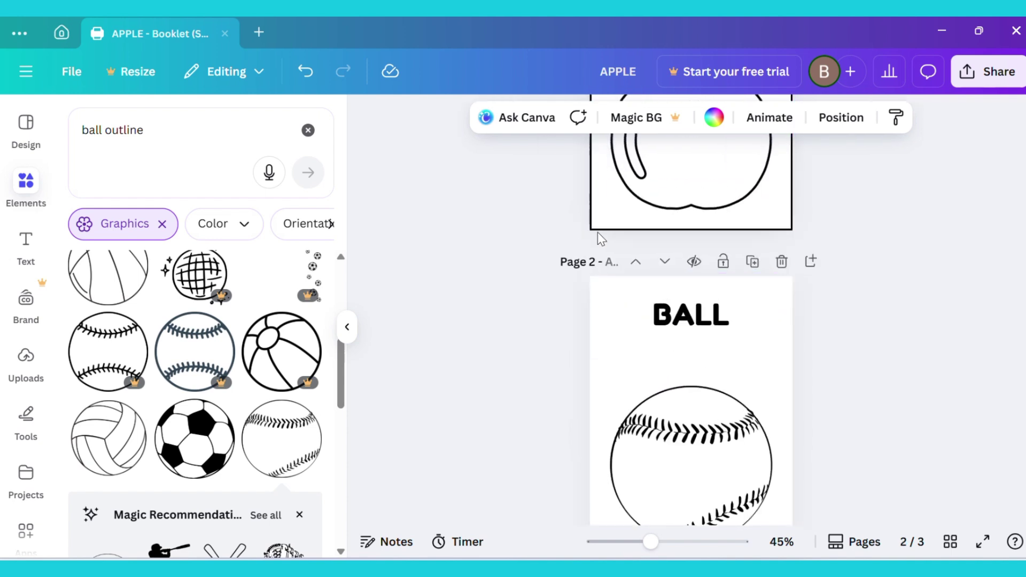
pyautogui.click(598, 230)
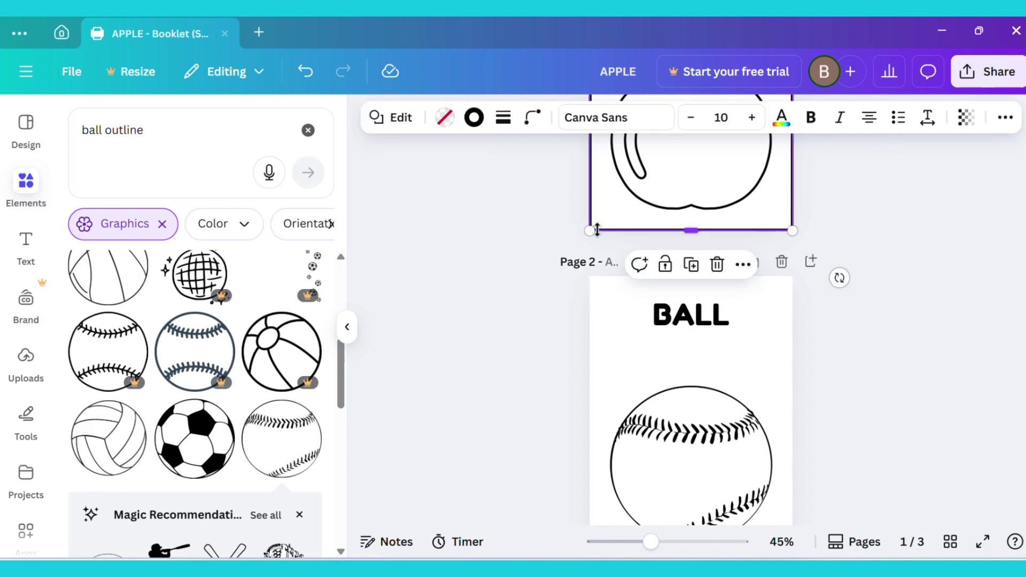
# Step: Copy the apple page's border frame and paste it onto the BALL page and blank page 3
pyautogui.rightClick(598, 230)
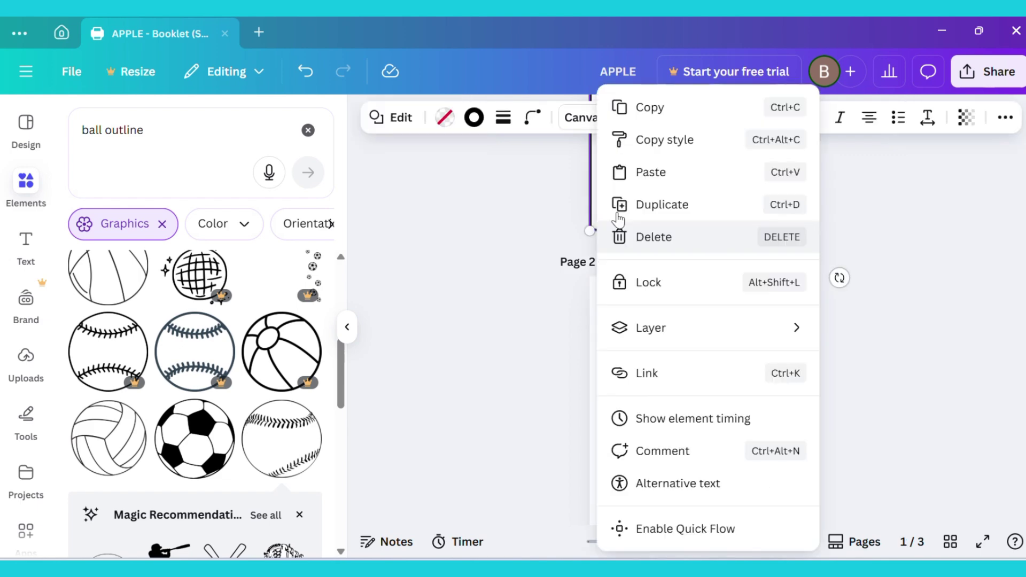
pyautogui.click(653, 129)
pyautogui.click(623, 361)
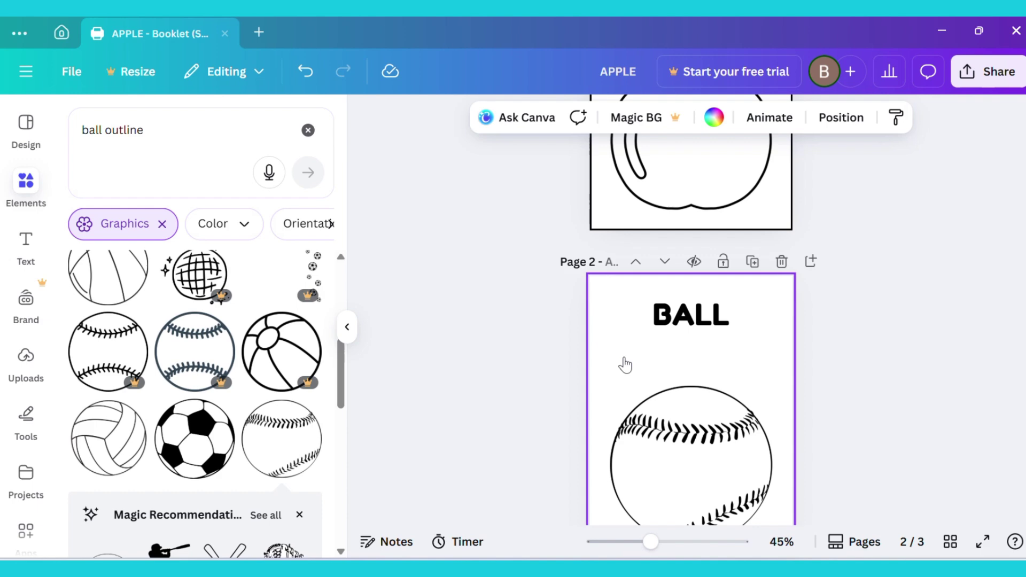
pyautogui.rightClick(626, 364)
pyautogui.click(663, 361)
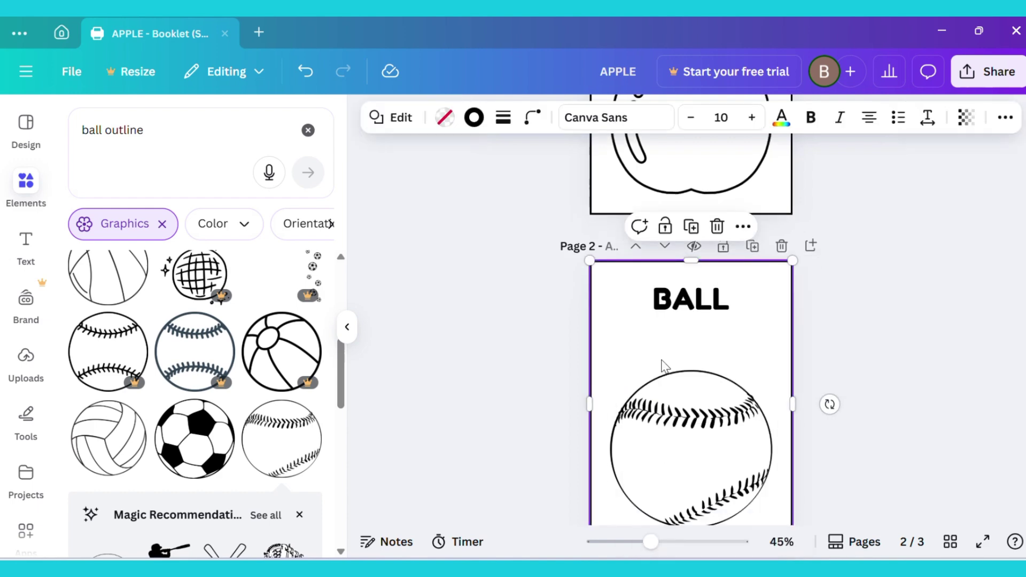
pyautogui.scroll(-5, 665, 367)
pyautogui.click(666, 414)
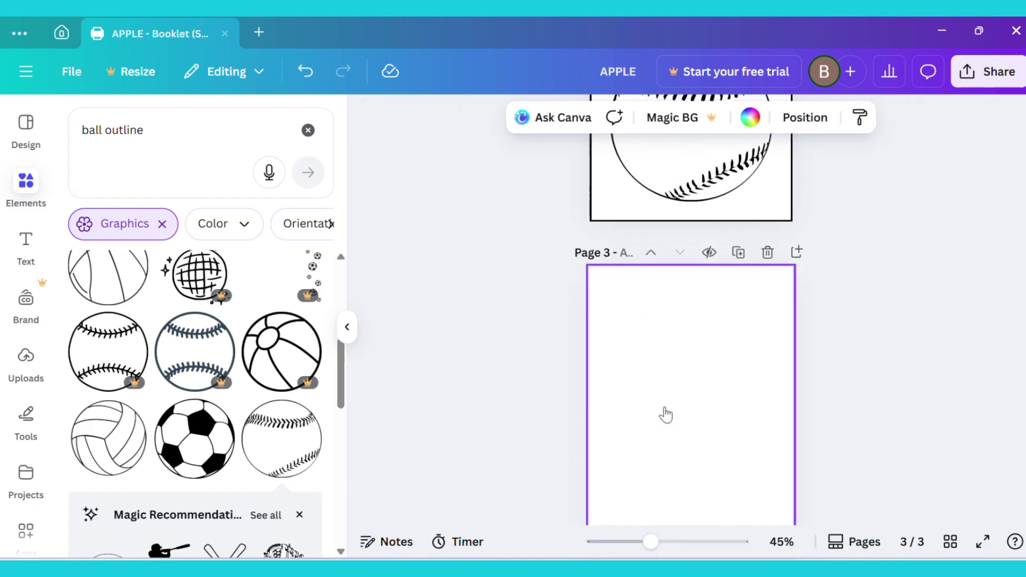
pyautogui.rightClick(665, 415)
pyautogui.click(734, 362)
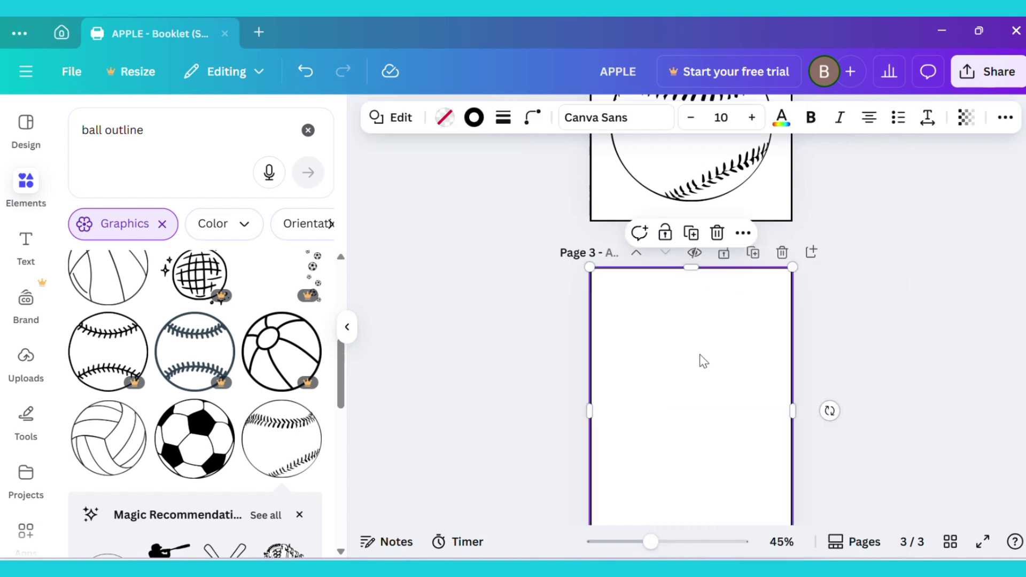
pyautogui.scroll(3, 512, 359)
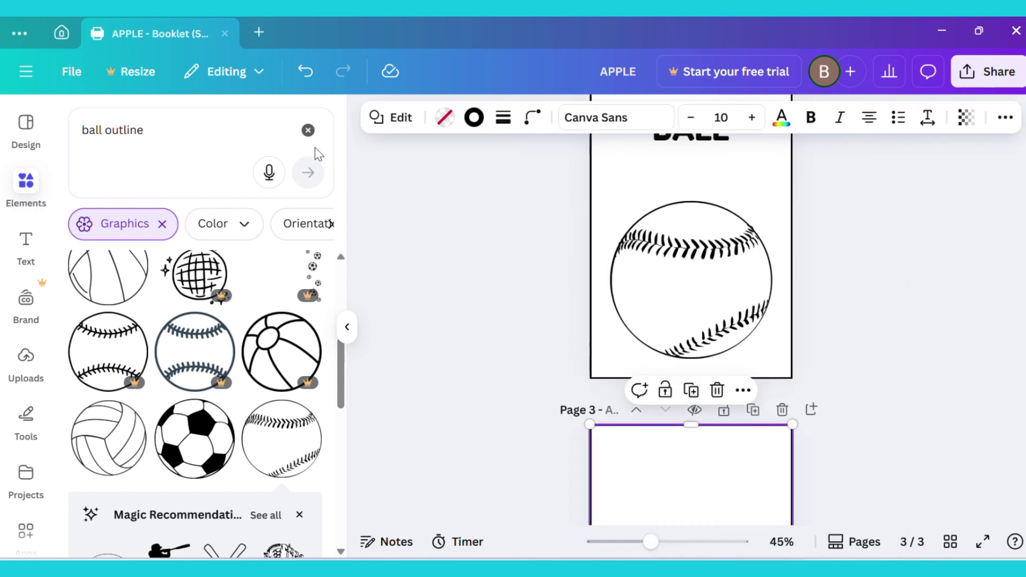
# Step: Search 'CAT OUTLINE' graphics and add an enlarged outline cat filling page 3
pyautogui.click(309, 130)
pyautogui.click(200, 126)
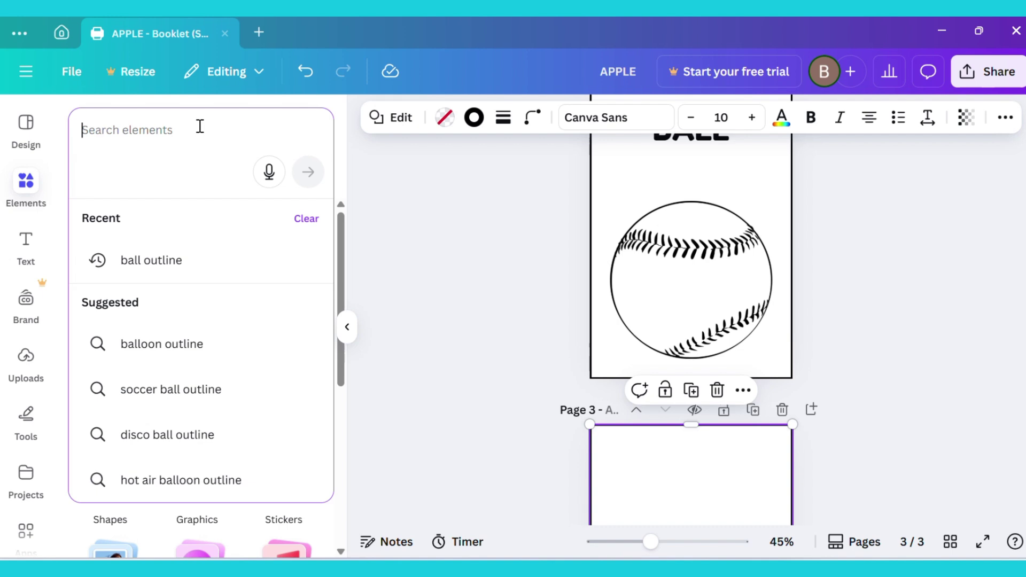
pyautogui.write('CAT ')
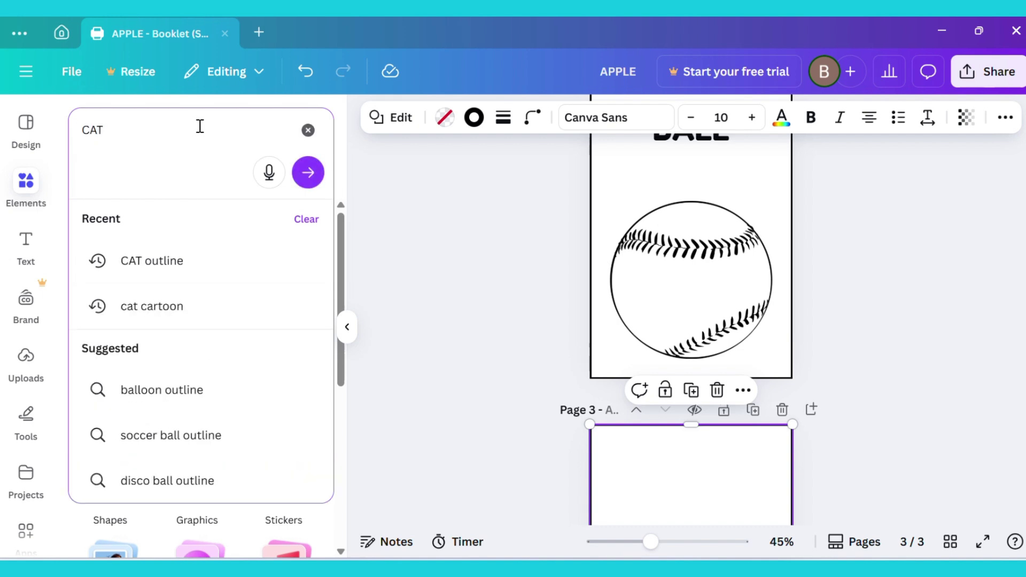
pyautogui.write('OUTLINE')
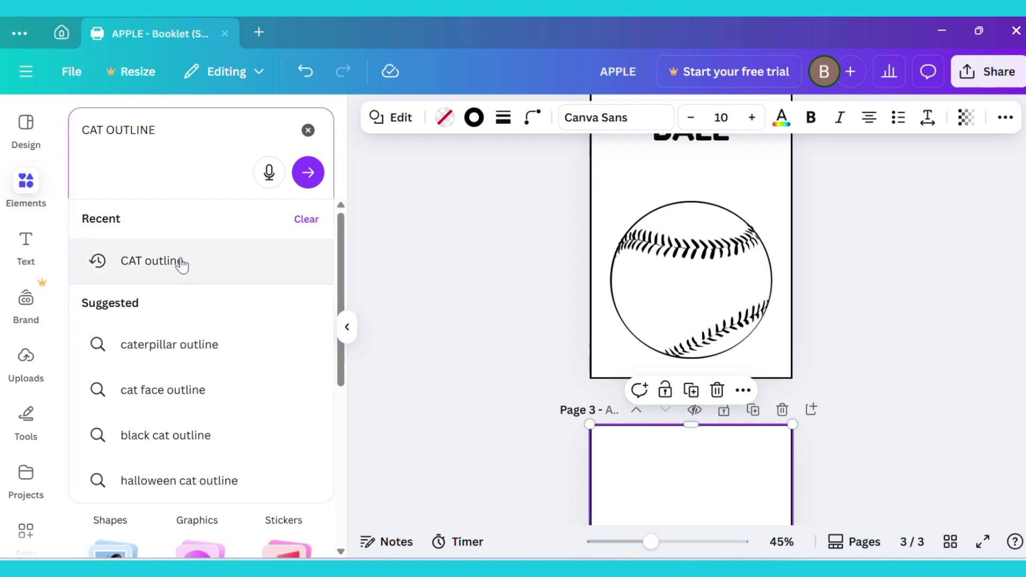
pyautogui.click(181, 261)
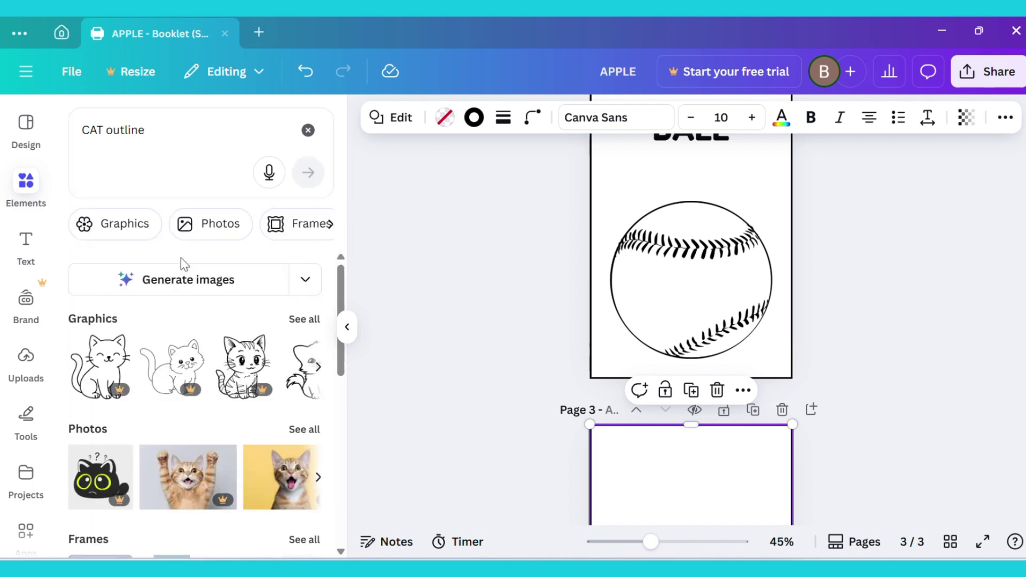
pyautogui.click(126, 233)
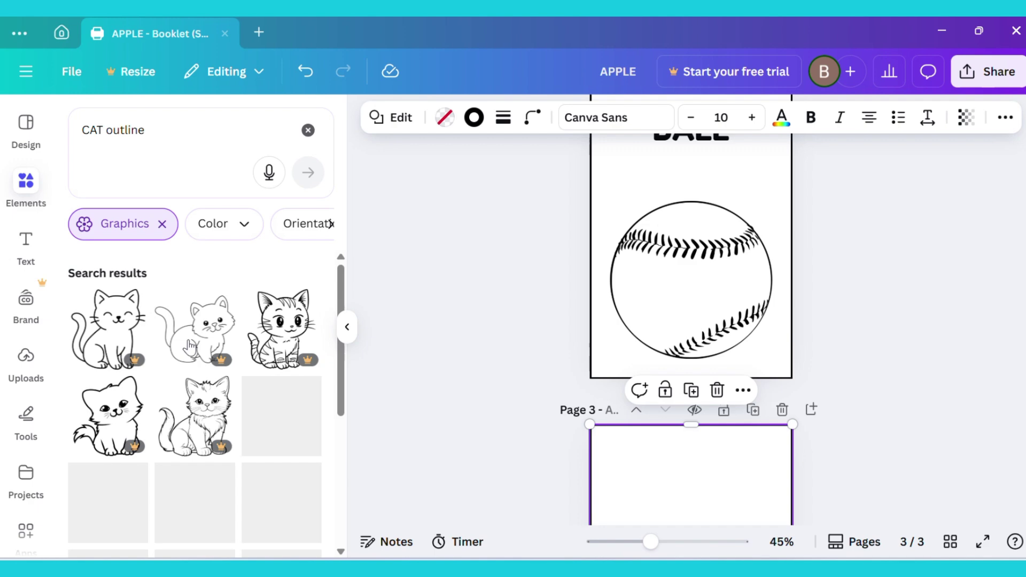
pyautogui.scroll(-3, 191, 347)
pyautogui.scroll(-4, 190, 346)
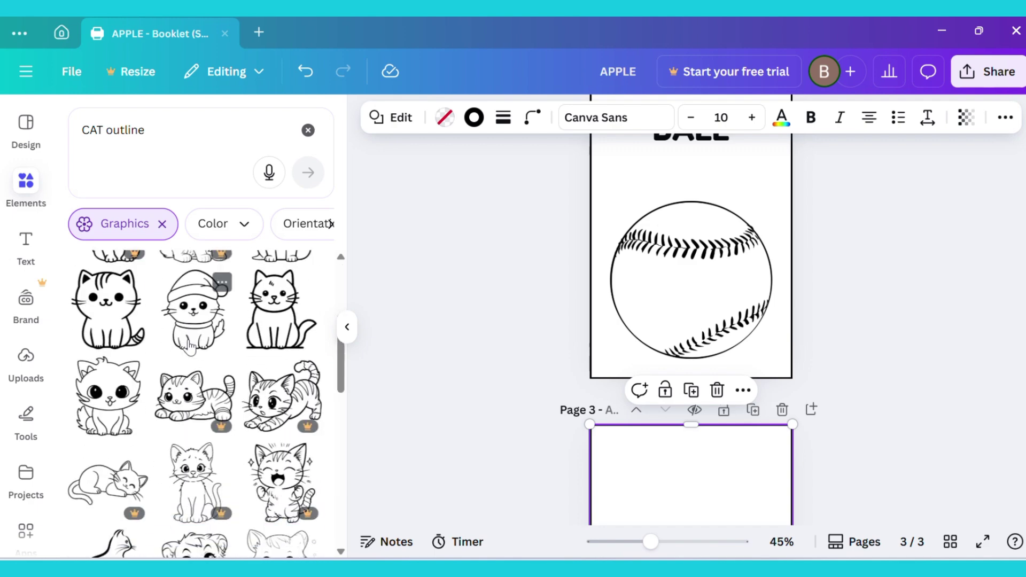
pyautogui.scroll(2, 123, 342)
pyautogui.click(122, 342)
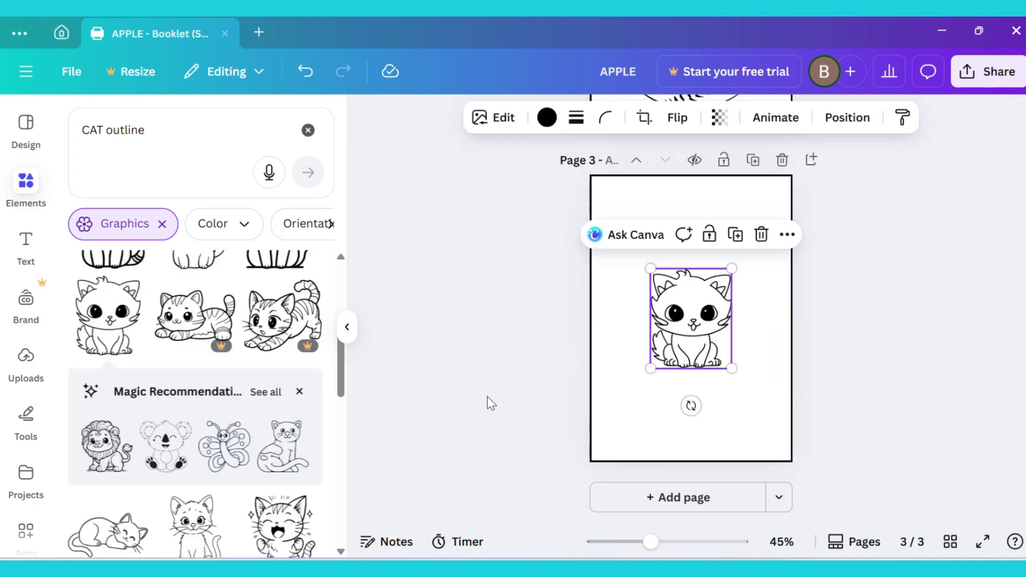
pyautogui.moveTo(747, 371); pyautogui.dragTo(756, 444)
pyautogui.moveTo(631, 268); pyautogui.dragTo(614, 248)
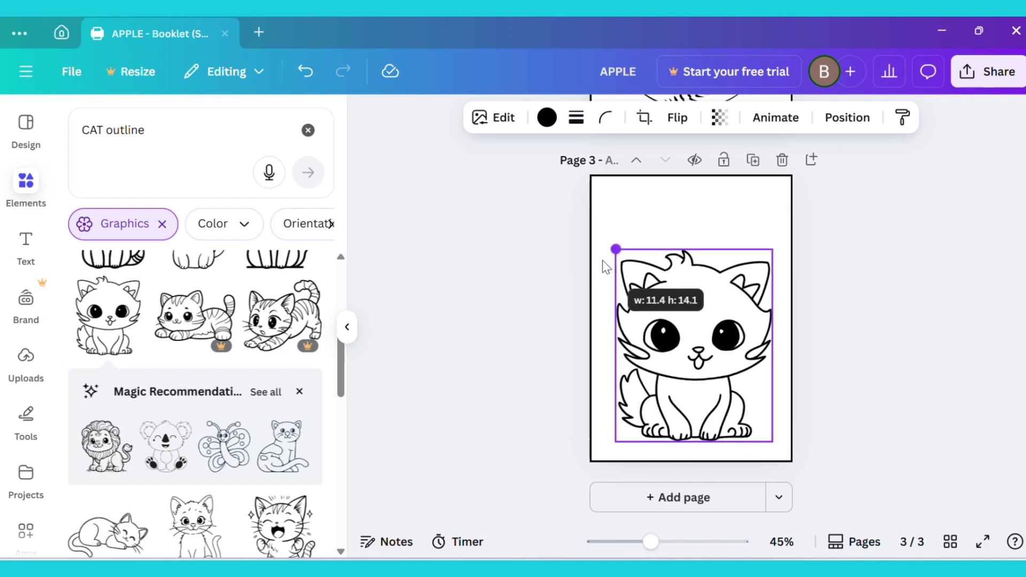
pyautogui.moveTo(772, 248); pyautogui.dragTo(774, 244)
pyautogui.click(479, 336)
# Step: Copy the APPLE heading onto page 3 and retype it as CAT
pyautogui.scroll(5, 480, 336)
pyautogui.click(689, 233)
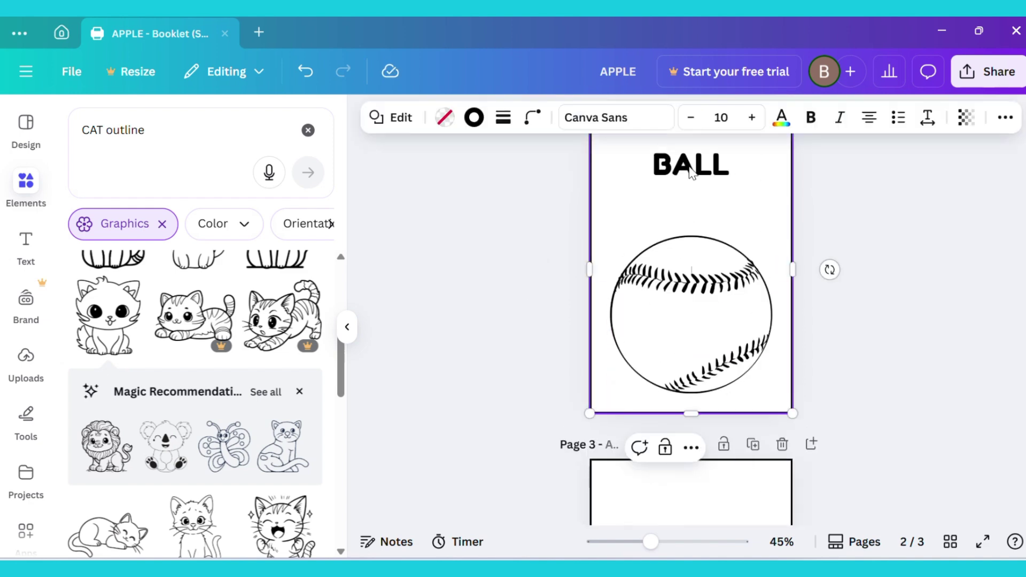
pyautogui.scroll(5, 622, 295)
pyautogui.click(692, 209)
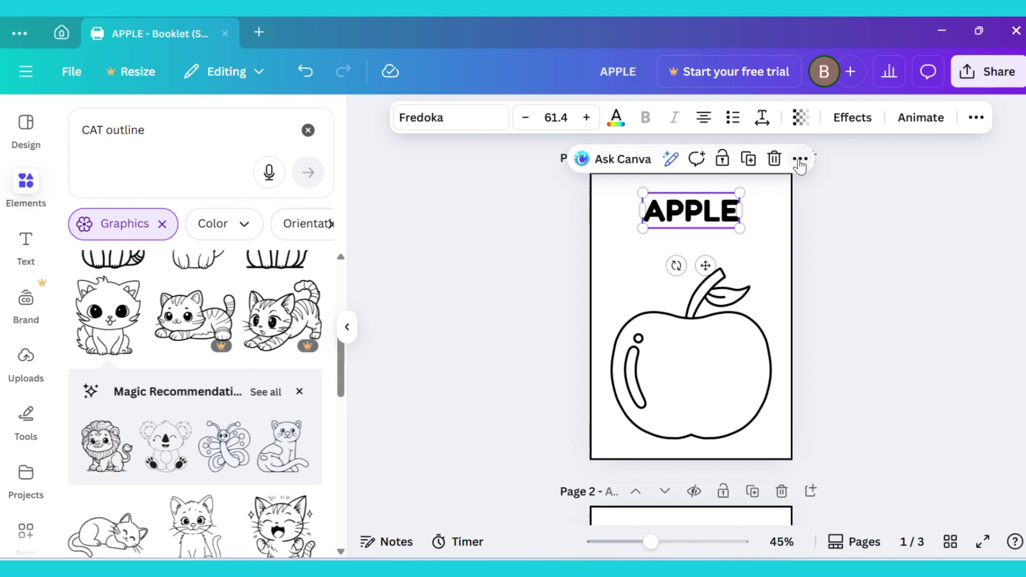
pyautogui.click(797, 158)
pyautogui.click(831, 202)
pyautogui.scroll(-10, 700, 209)
pyautogui.hotkey('ctrl', 'v')
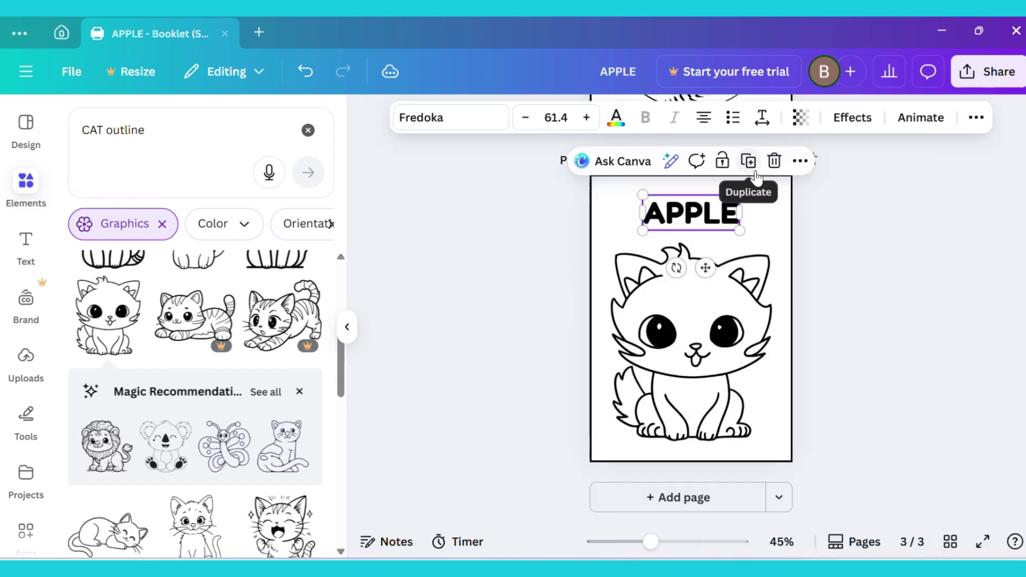
pyautogui.doubleClick(692, 214)
pyautogui.write('CAT')
pyautogui.press('Escape')
# Step: Search 'DUCK OUTLINE' graphics, add a fourth page, and place the chick outline on it
pyautogui.click(307, 130)
pyautogui.write('DUCK OUTL')
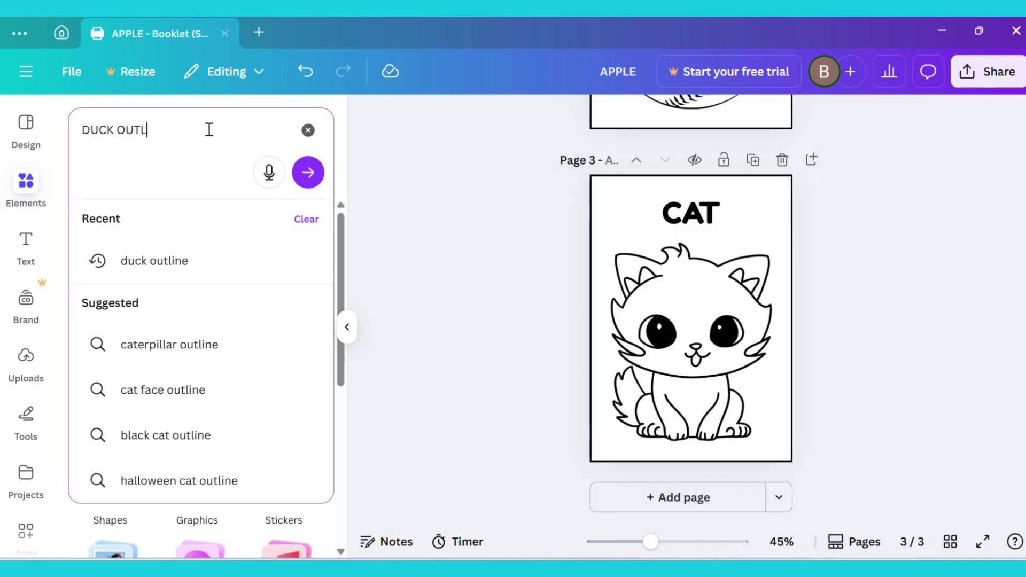
pyautogui.write('INE')
pyautogui.press('Return')
pyautogui.click(109, 222)
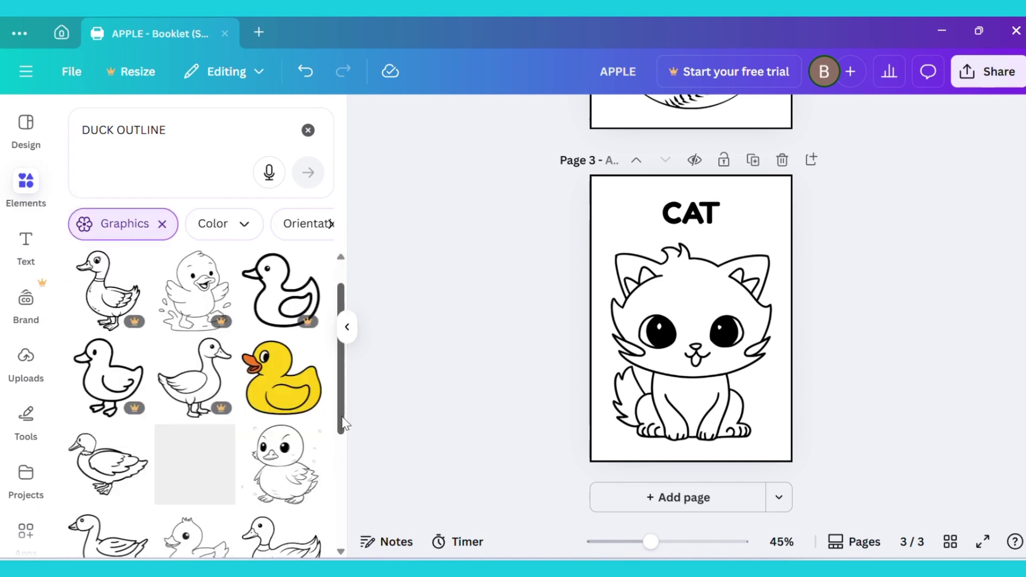
pyautogui.moveTo(345, 425); pyautogui.dragTo(345, 518)
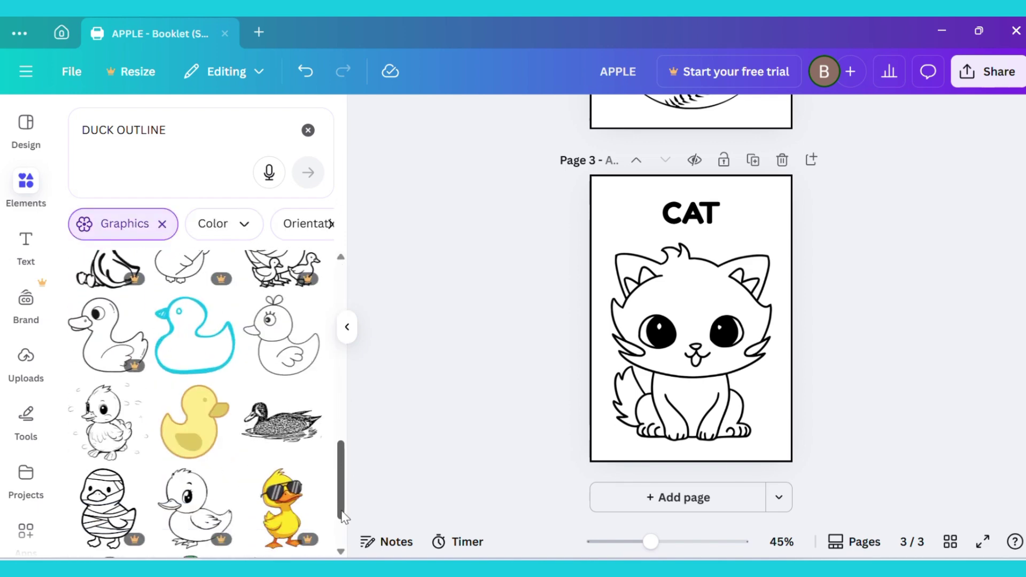
pyautogui.click(678, 497)
pyautogui.click(107, 422)
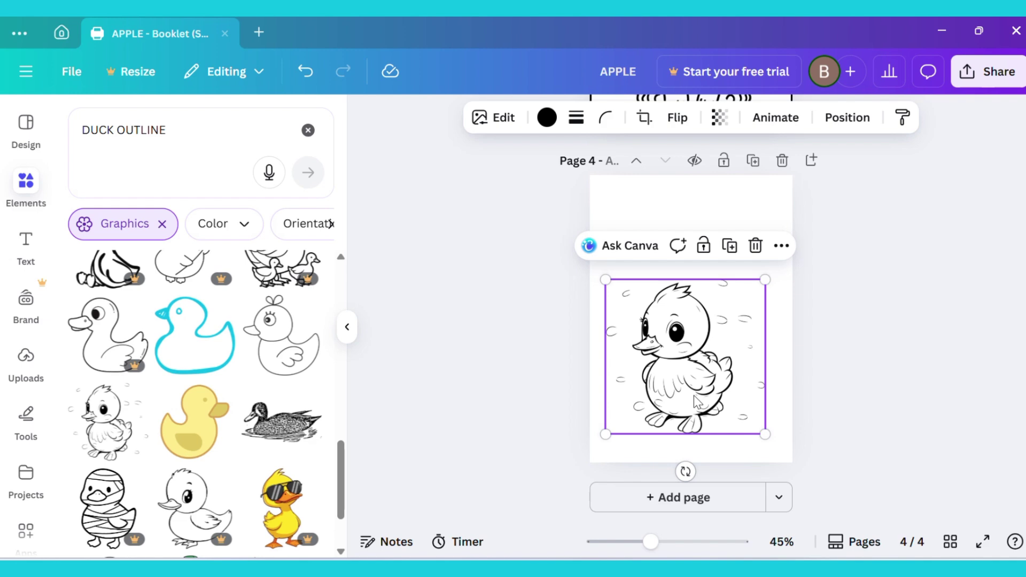
# Step: Paste the copied heading onto page 4 and retype it as DUCK
pyautogui.click(664, 271)
pyautogui.write('APPLE')
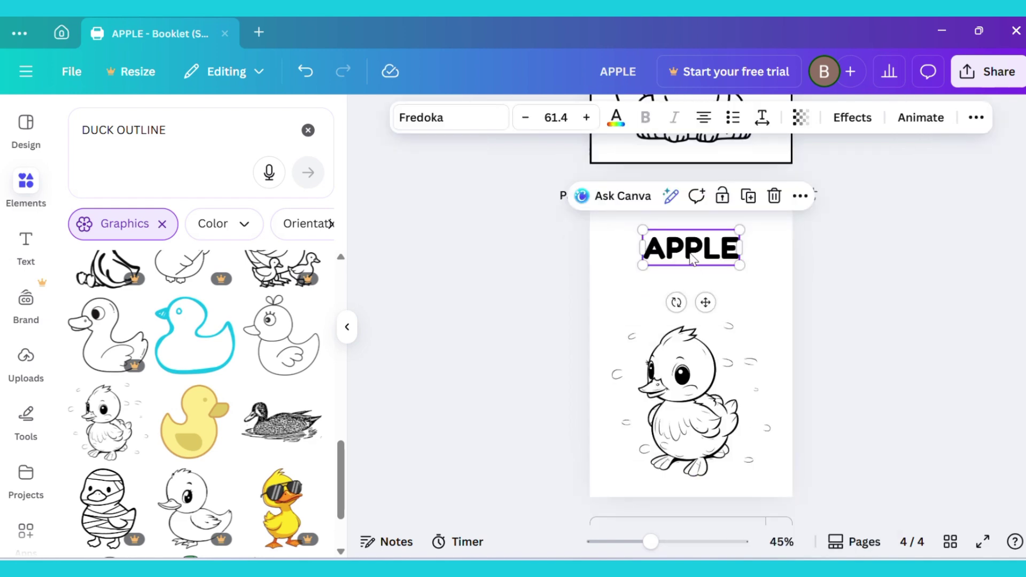
pyautogui.write('DUCK')
pyautogui.click(815, 275)
pyautogui.rightClick(612, 289)
pyautogui.press('Escape')
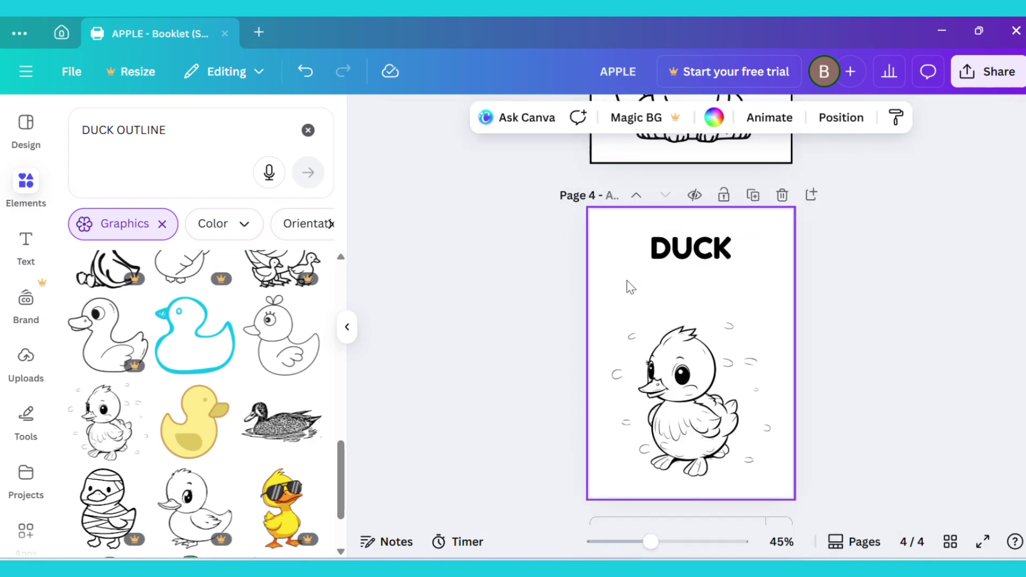
pyautogui.click(631, 287)
pyautogui.click(490, 344)
pyautogui.scroll(10, 490, 344)
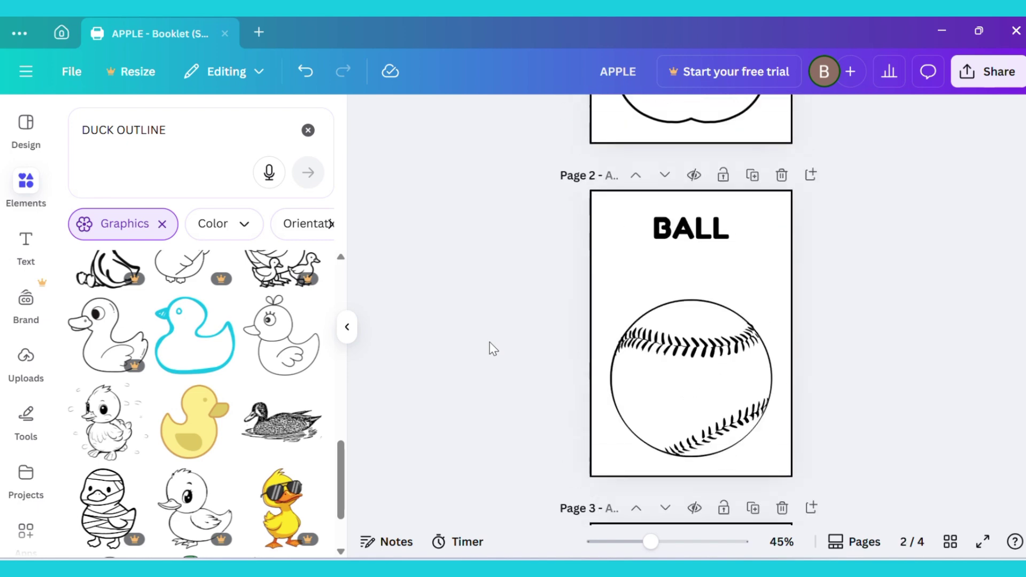
pyautogui.scroll(5, 490, 342)
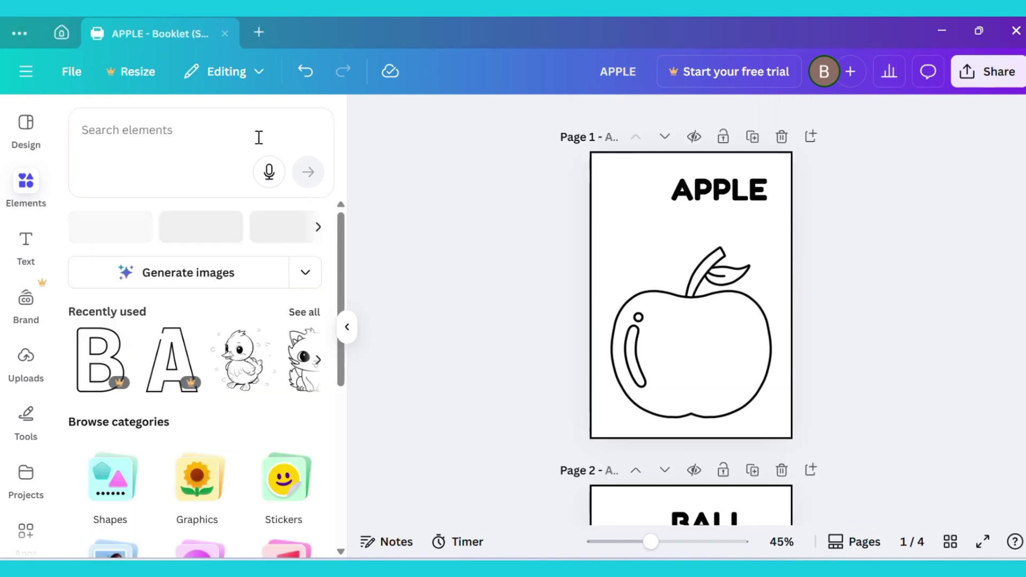
# Step: Search 'A ALPHABET OUTLINE' and drag the outline A beside APPLE on page 1
pyautogui.click(188, 134)
pyautogui.write('A ALPHABE')
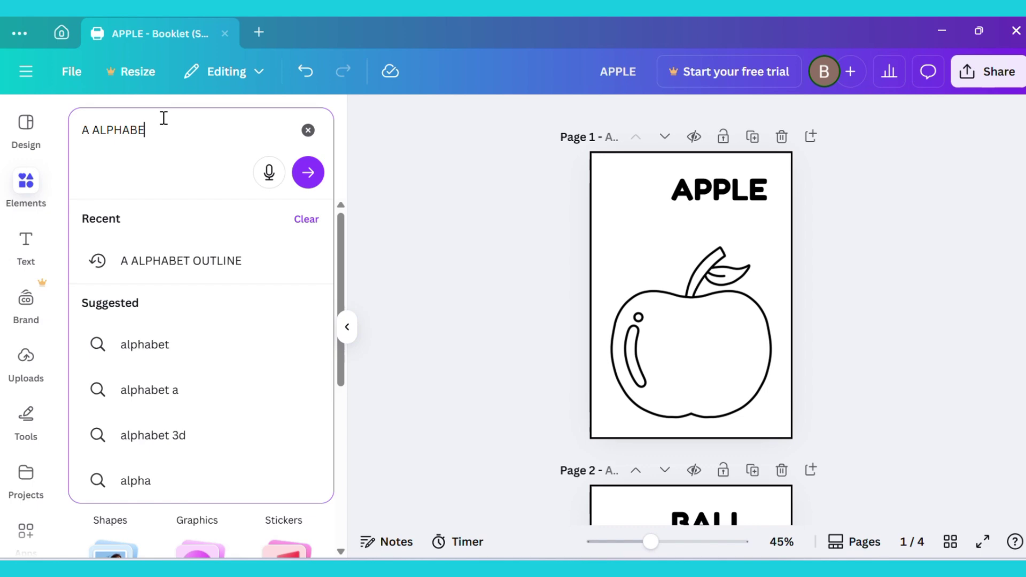
pyautogui.write('T OUTLINE')
pyautogui.press('Return')
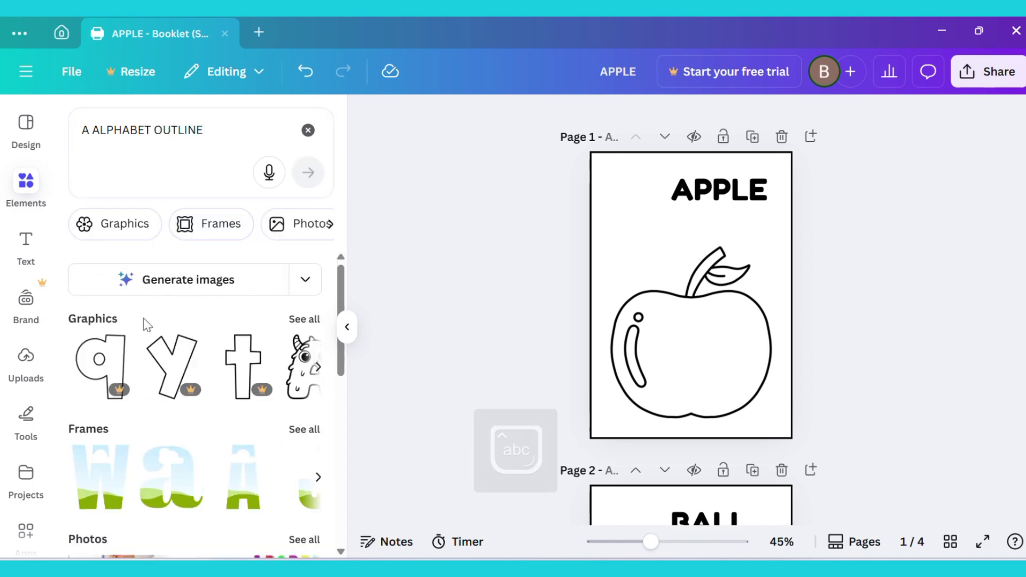
pyautogui.scroll(-5, 183, 340)
pyautogui.moveTo(106, 327); pyautogui.dragTo(636, 206)
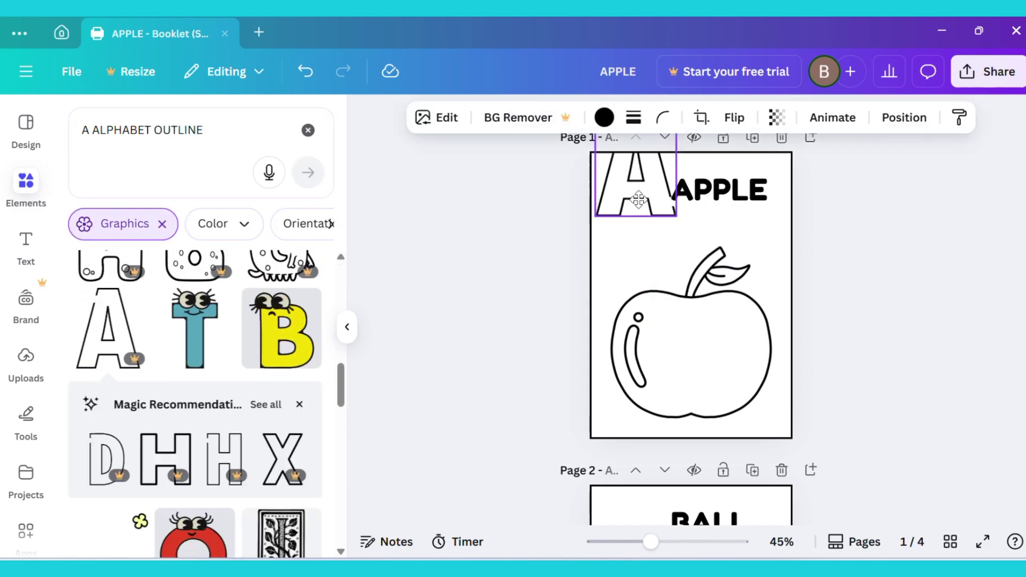
pyautogui.scroll(-1, 643, 248)
# Step: Search 'b ALPHABET OUTLINE' and place the outline B at page 2's top-left beside BALL
pyautogui.doubleClick(85, 129)
pyautogui.write('b')
pyautogui.press('Return')
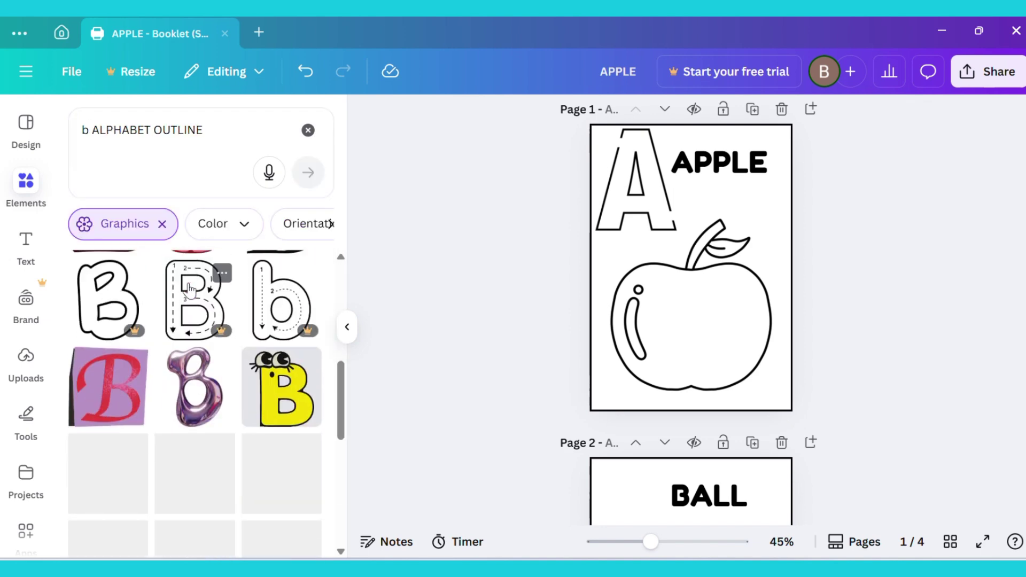
pyautogui.click(640, 494)
pyautogui.moveTo(107, 396); pyautogui.dragTo(637, 495)
pyautogui.scroll(-5, 837, 310)
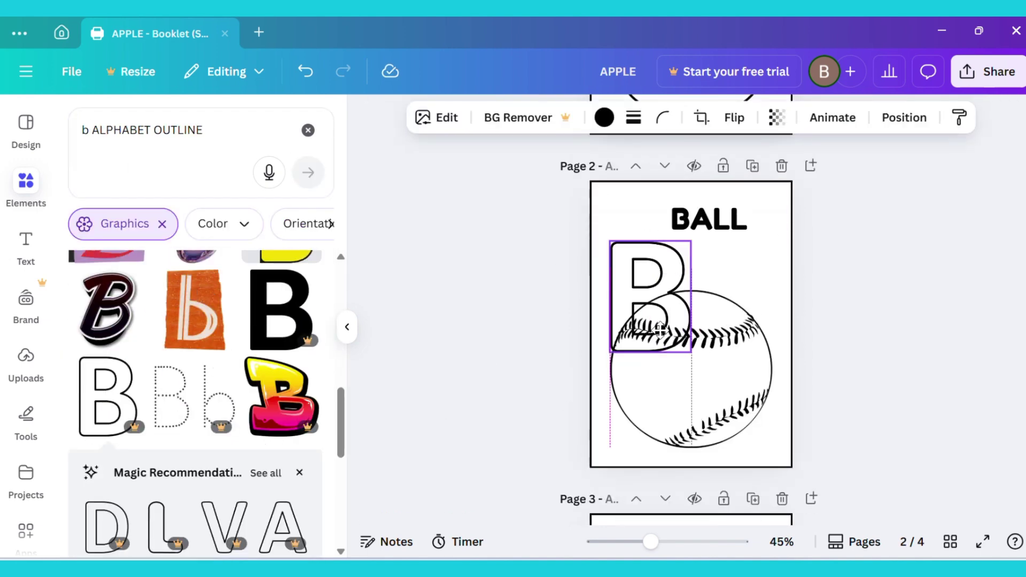
pyautogui.moveTo(657, 342); pyautogui.dragTo(644, 282)
pyautogui.click(710, 219)
pyautogui.click(516, 305)
pyautogui.scroll(5, 515, 304)
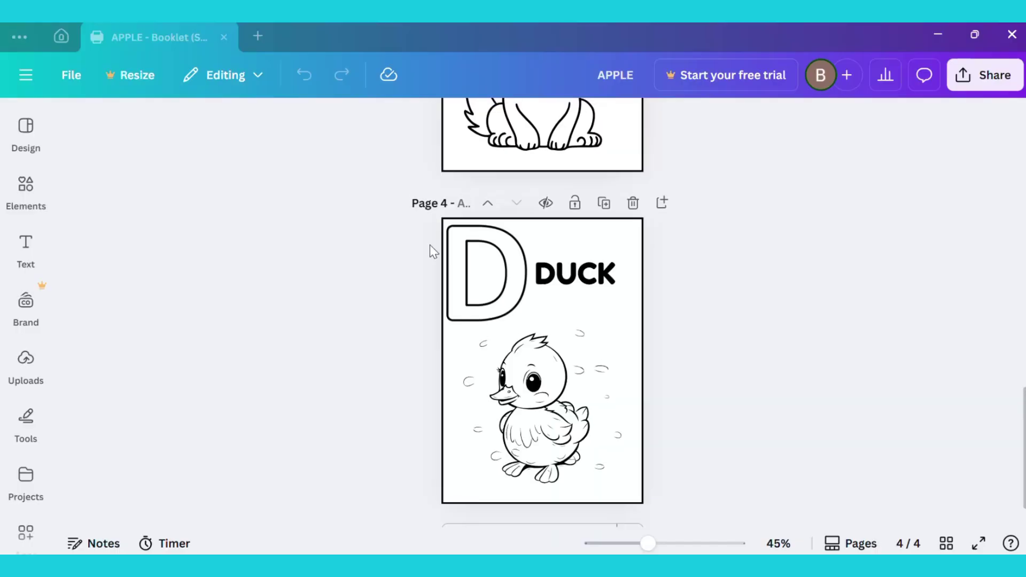
# Step: Scroll up through pages 4 to 1 to review the finished alphabet booklet
pyautogui.scroll(4, 430, 245)
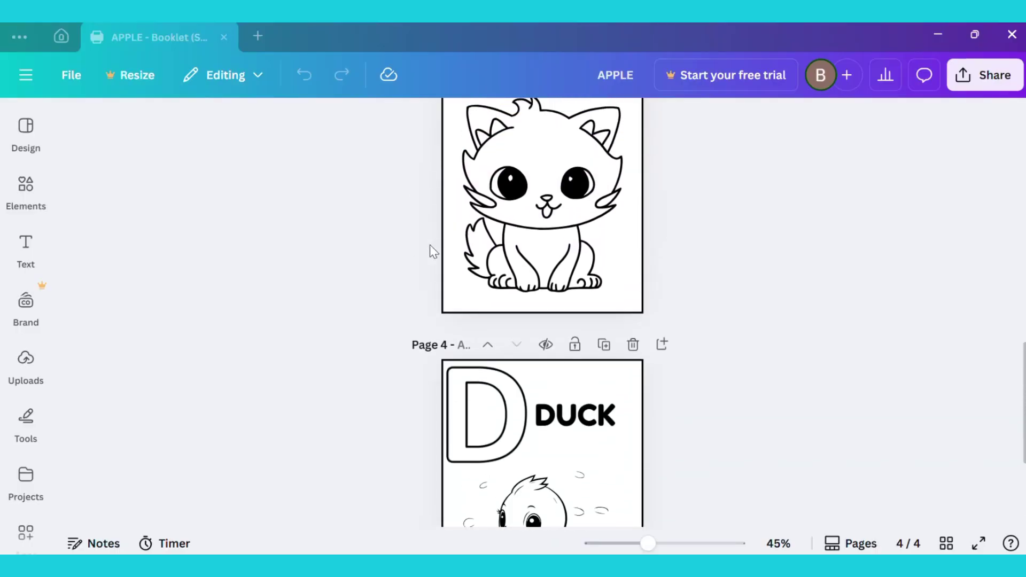
pyautogui.scroll(3, 430, 245)
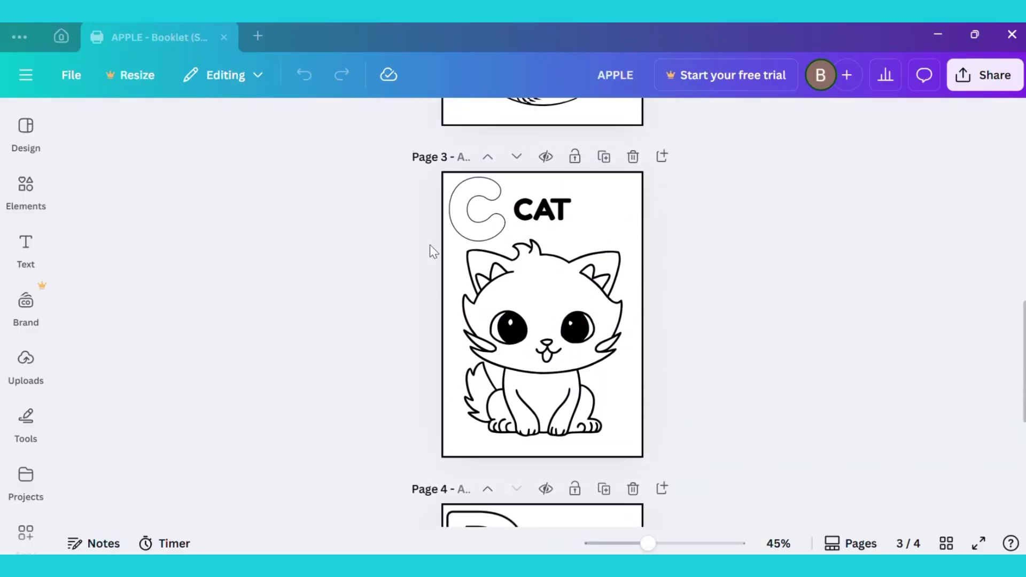
pyautogui.scroll(4, 430, 245)
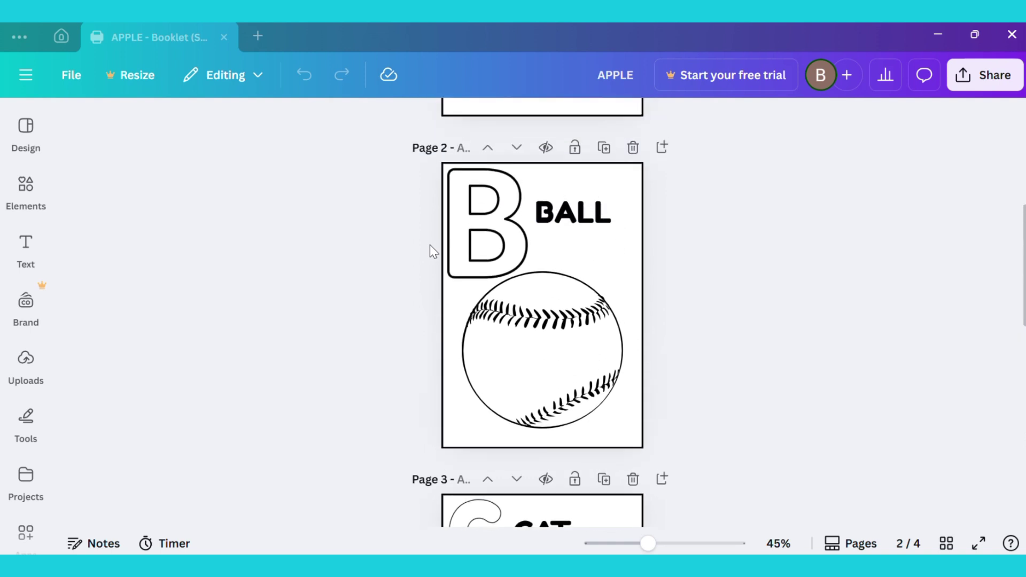
pyautogui.scroll(4, 430, 245)
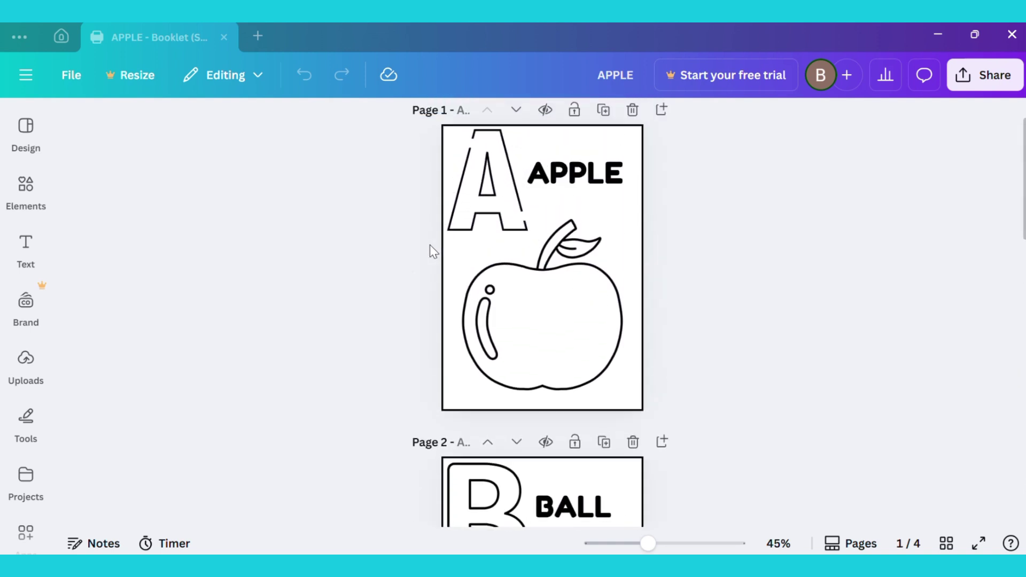